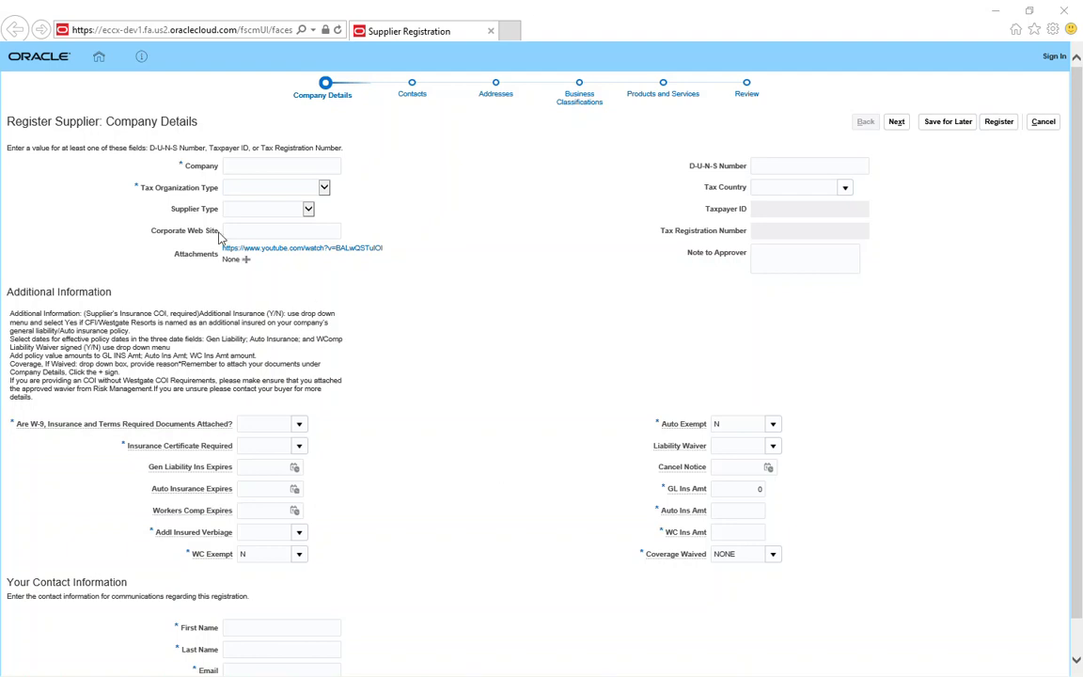
Step: Enter 'ENTER THE SUPPLIER NAME' as the company name
{"action": "left_click", "coordinate": [252, 168]}
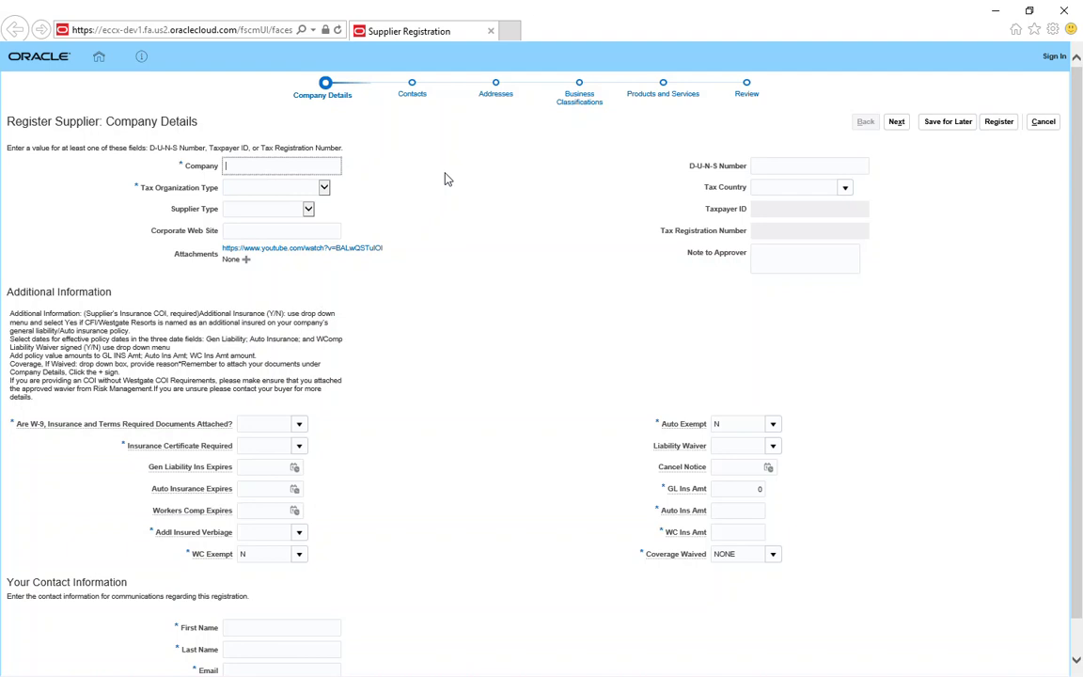
{"action": "type", "text": "ENTER THE SUPPLIER NAME"}
{"action": "key", "text": "Tab"}
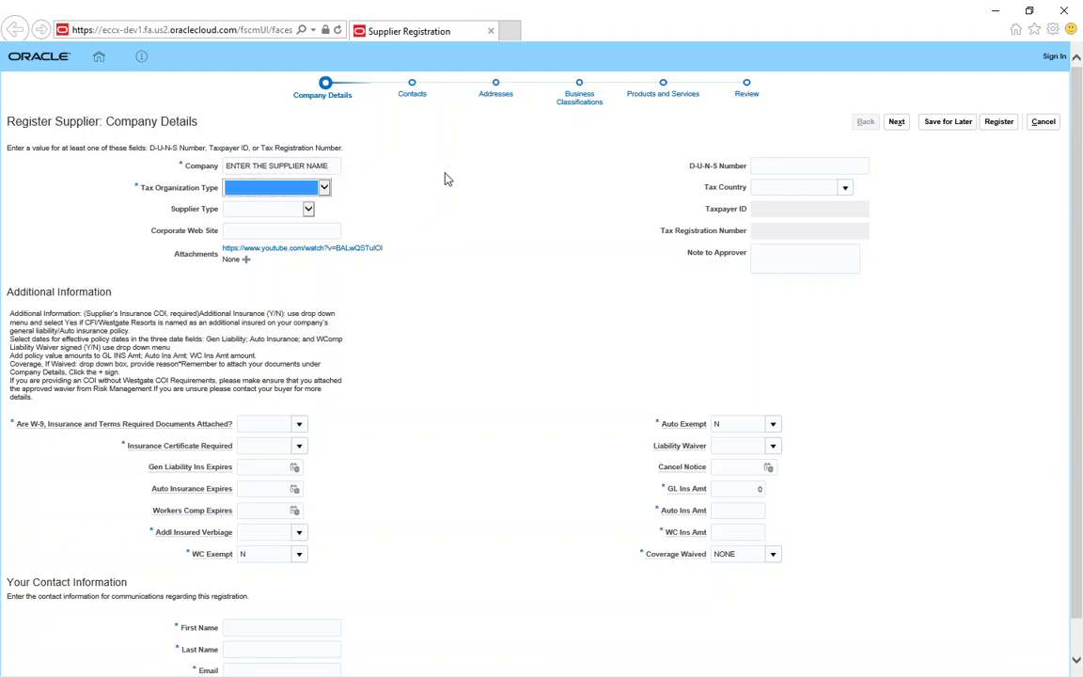
Step: Set tax organization type to Corporation and supplier type to Purchasing
{"action": "left_click", "coordinate": [324, 188]}
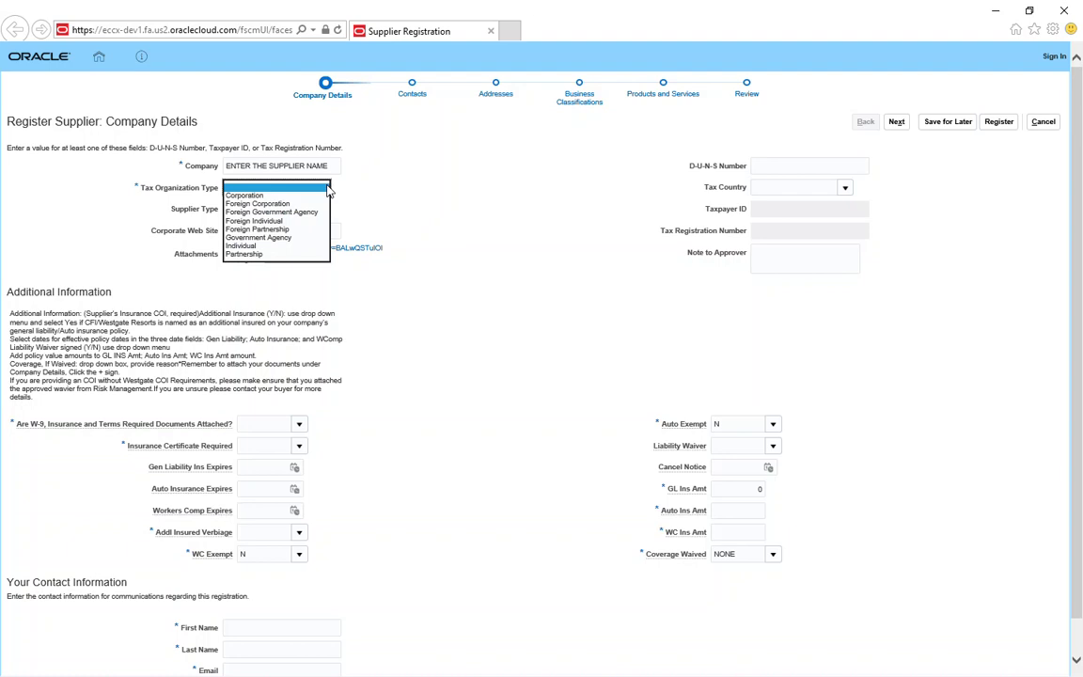
{"action": "left_click", "coordinate": [302, 196]}
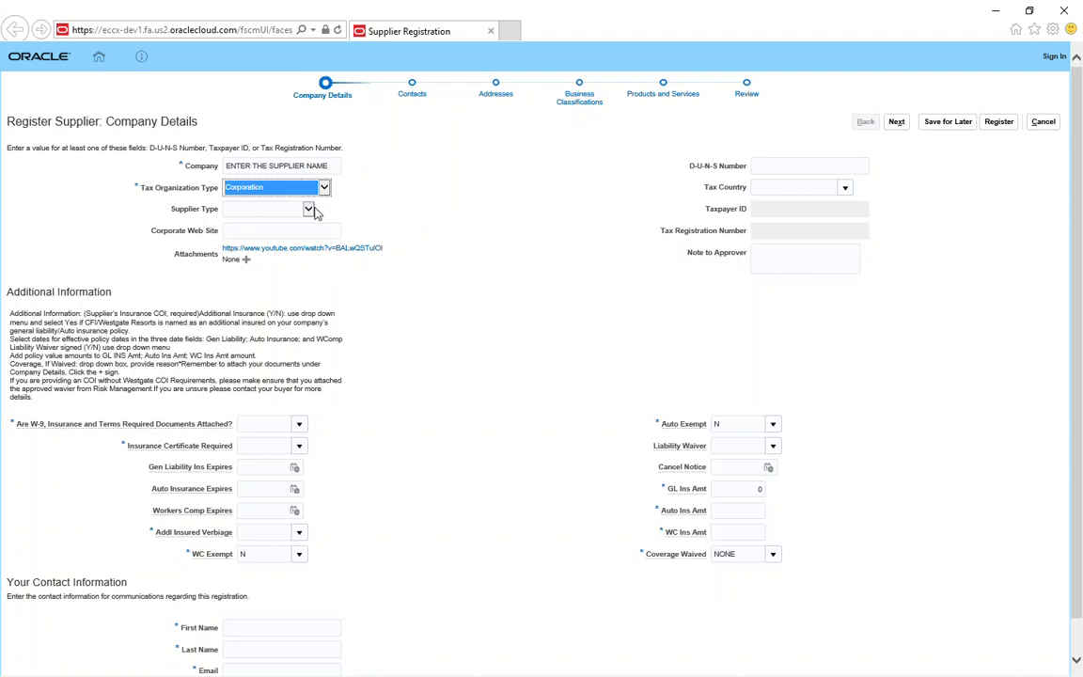
{"action": "left_click", "coordinate": [308, 209]}
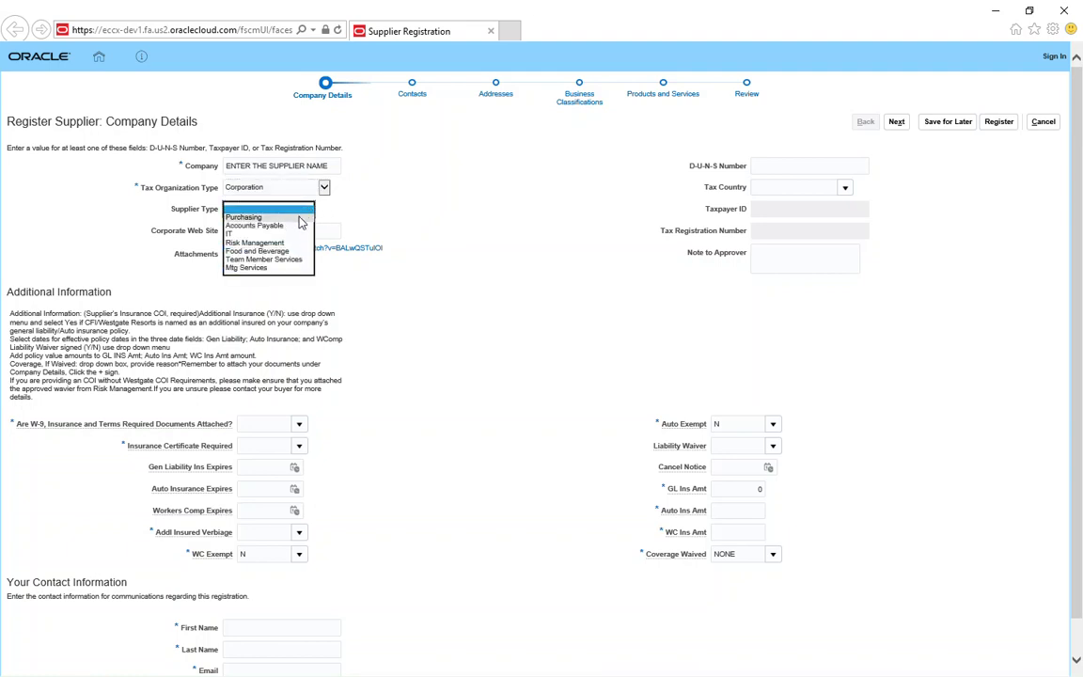
{"action": "left_click", "coordinate": [300, 218]}
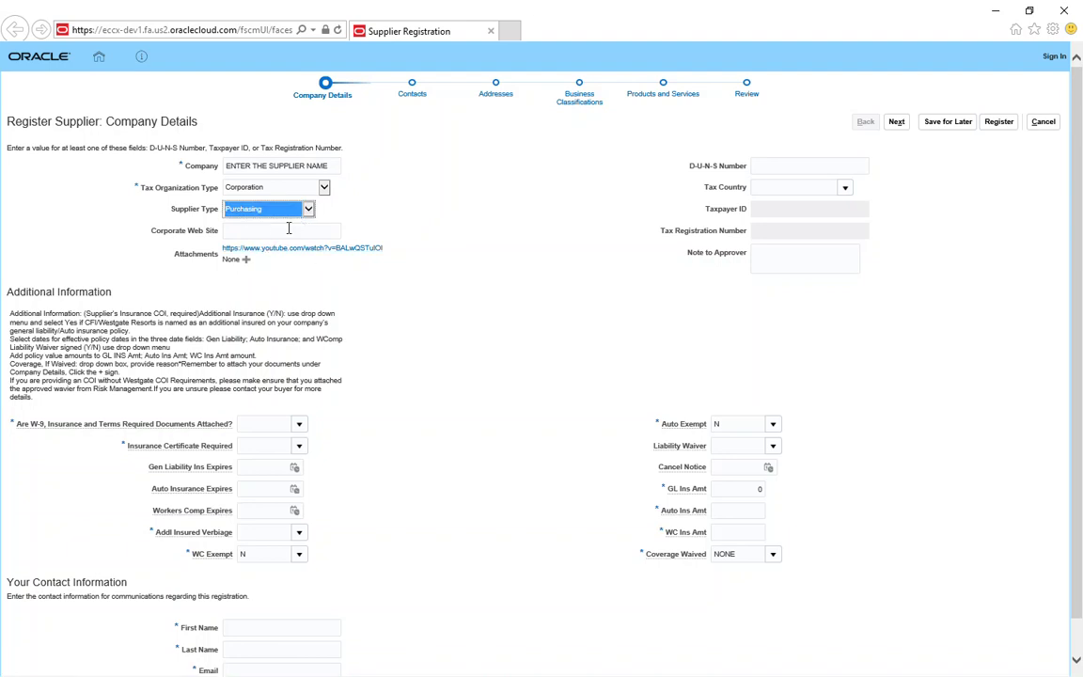
{"action": "left_click", "coordinate": [768, 187]}
Step: Set the tax country to United States, correcting the misspelled entry
{"action": "type", "text": "UNTIED"}
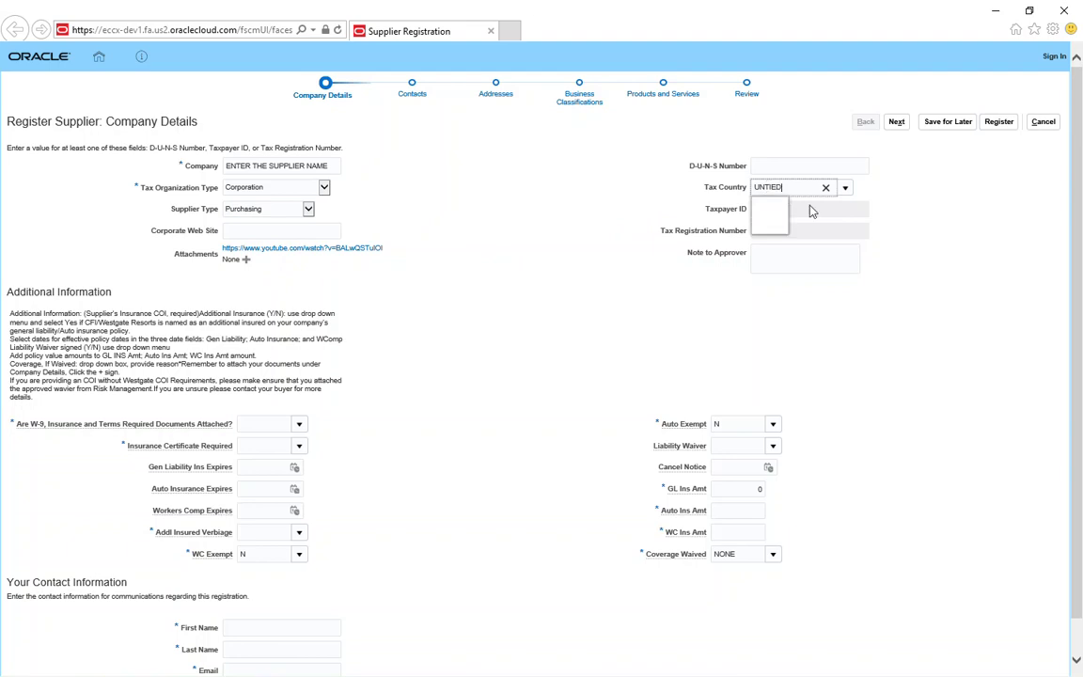
{"action": "key", "text": "BackSpace"}
{"action": "key", "text": "BackSpace"}
{"action": "key", "text": "BackSpace"}
{"action": "key", "text": "BackSpace"}
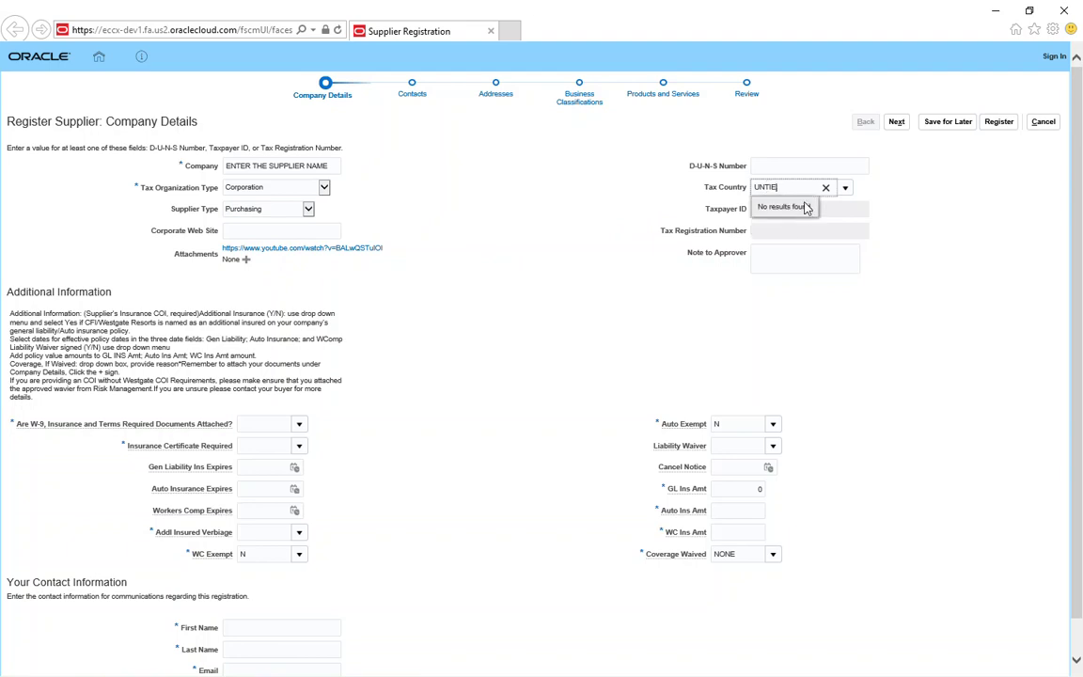
{"action": "type", "text": "ITED"}
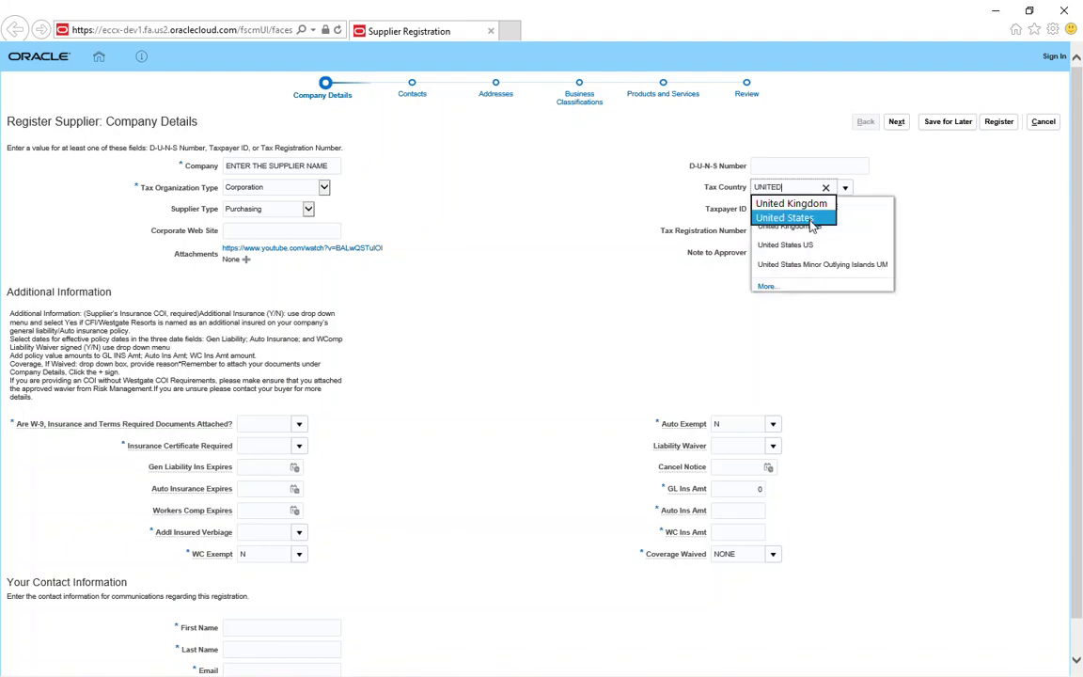
{"action": "left_click", "coordinate": [810, 220]}
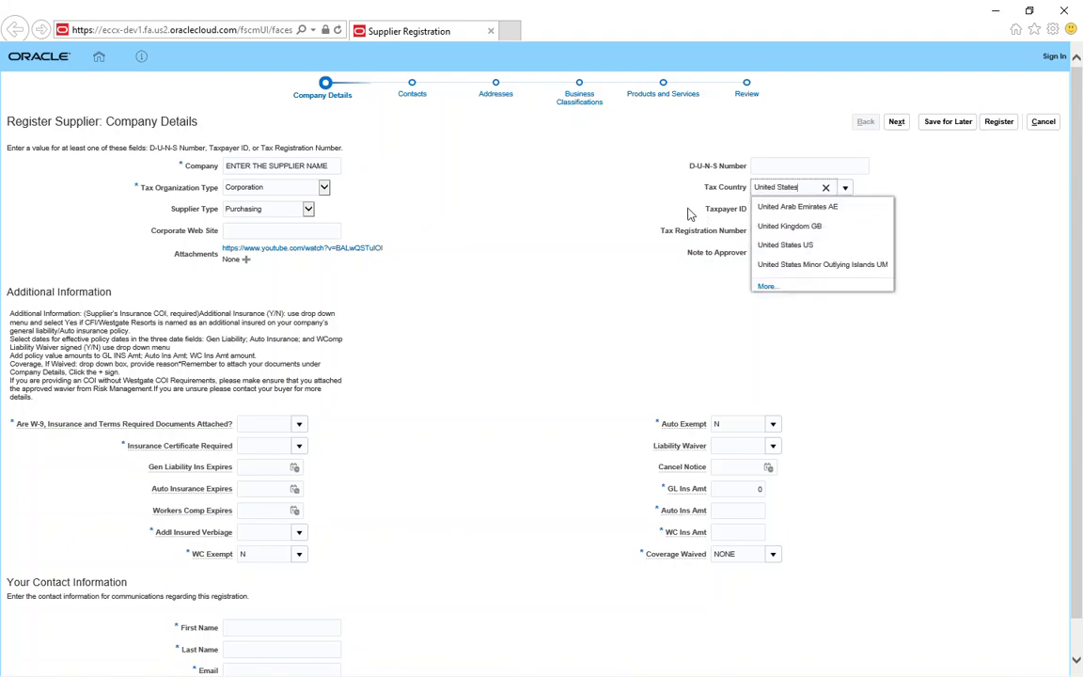
{"action": "left_click", "coordinate": [684, 203]}
Step: Enter the company's taxpayer ID number
{"action": "left_click", "coordinate": [780, 208]}
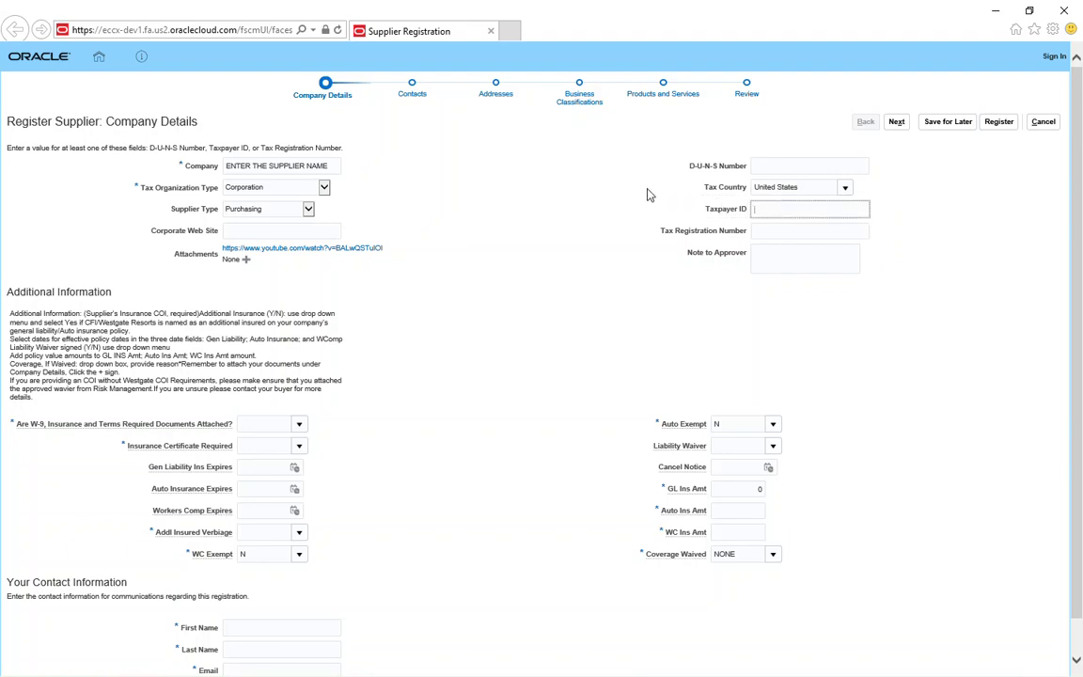
{"action": "left_click", "coordinate": [246, 259]}
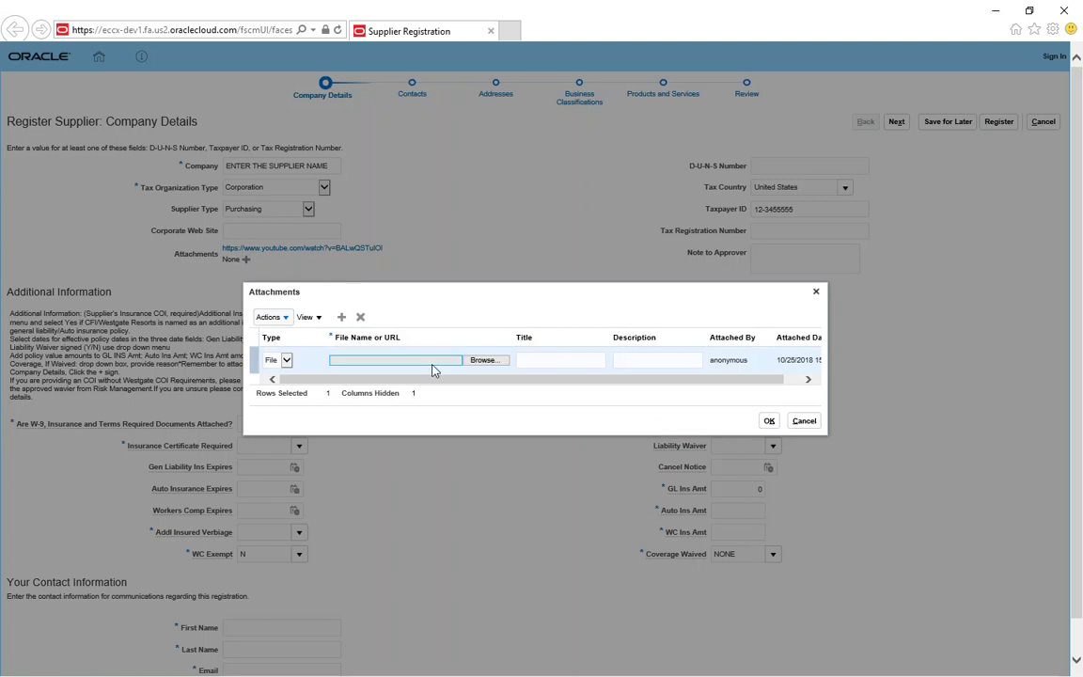
Step: Upload 0296_001.pdf from the Desktop into the new attachment row
{"action": "left_click", "coordinate": [481, 363]}
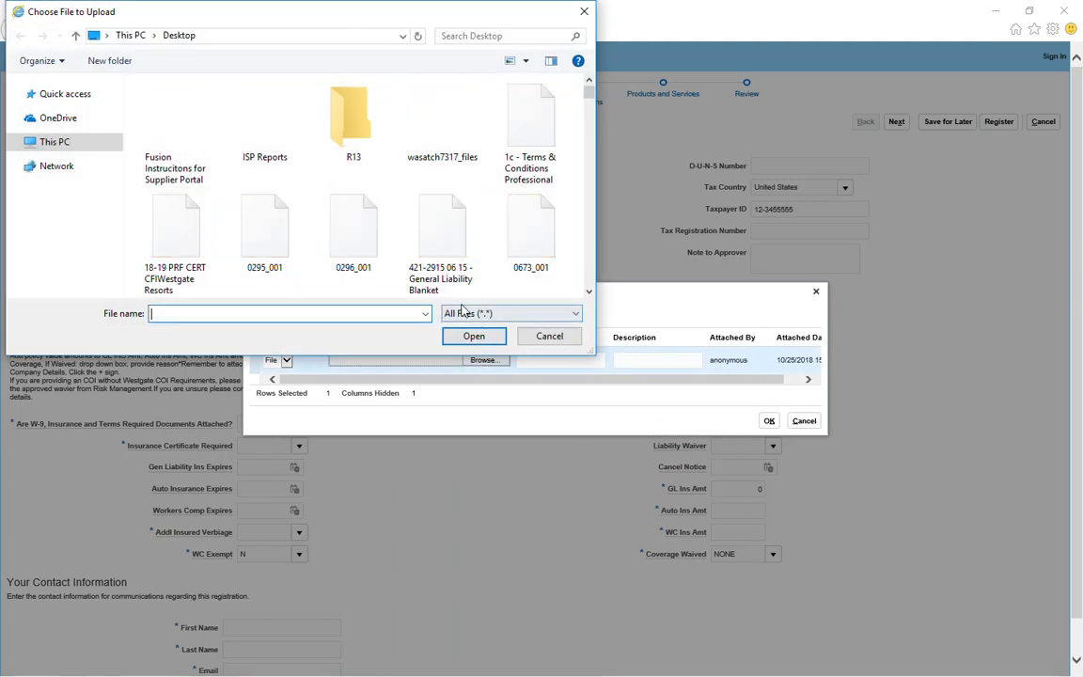
{"action": "left_click", "coordinate": [352, 239]}
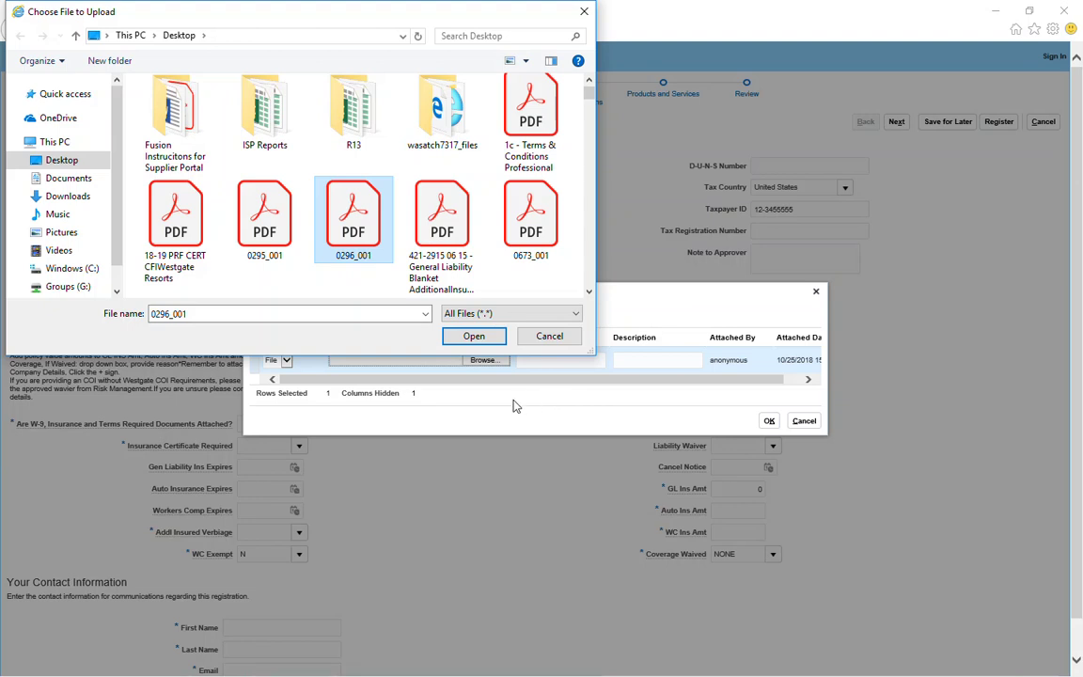
{"action": "left_click", "coordinate": [474, 335]}
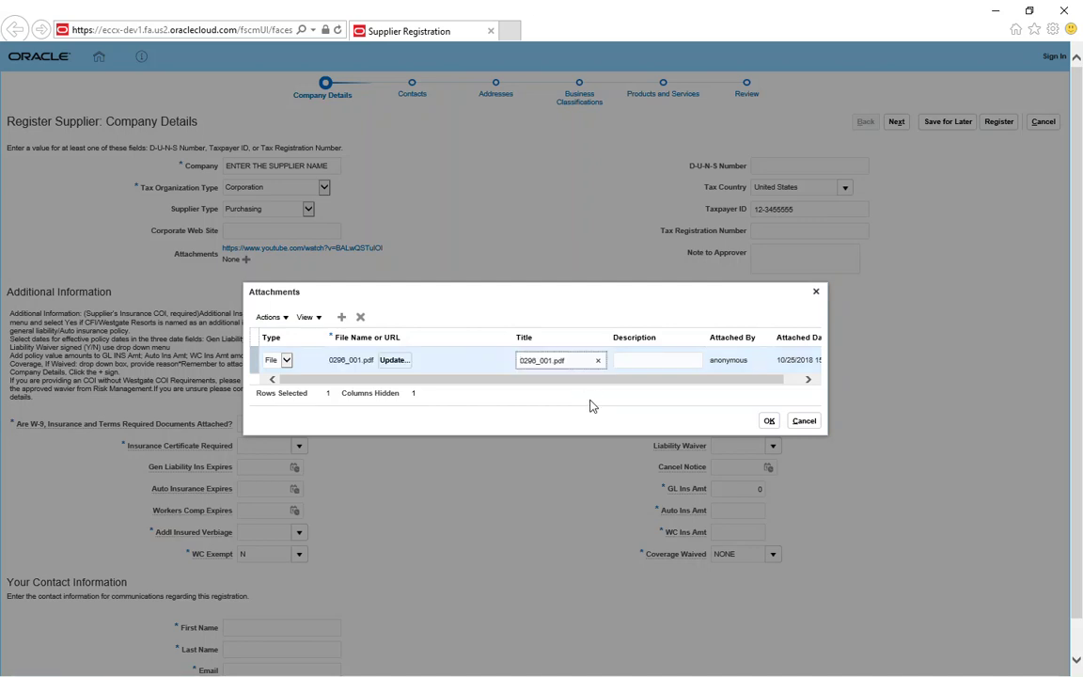
Step: Confirm the 0296_001.pdf attachment and return to the W-9 Documents Attached field
{"action": "left_click", "coordinate": [769, 422]}
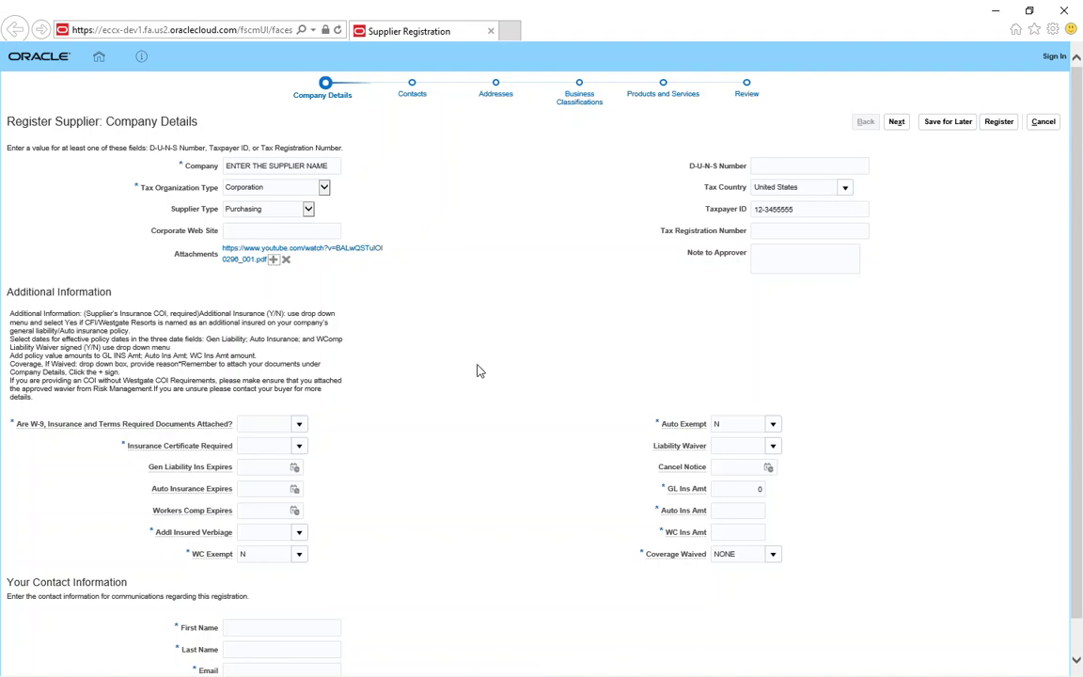
{"action": "left_click", "coordinate": [278, 421]}
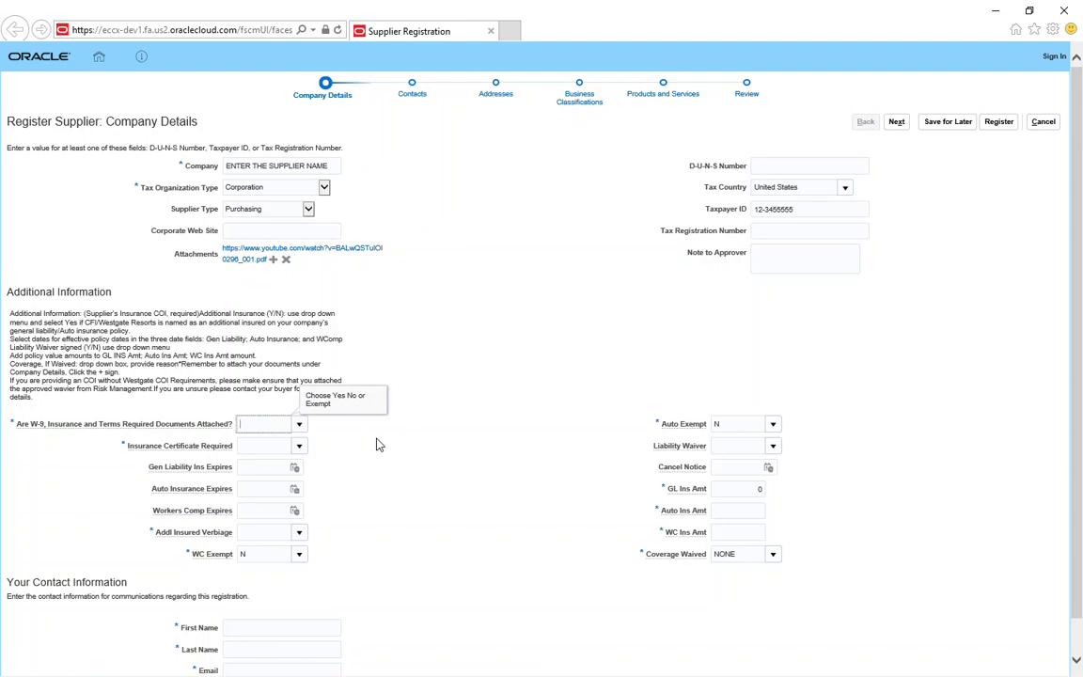
Step: Answer YES for W-9 documents attached and Y for the insurance certificate
{"action": "type", "text": "YES"}
{"action": "key", "text": "Tab"}
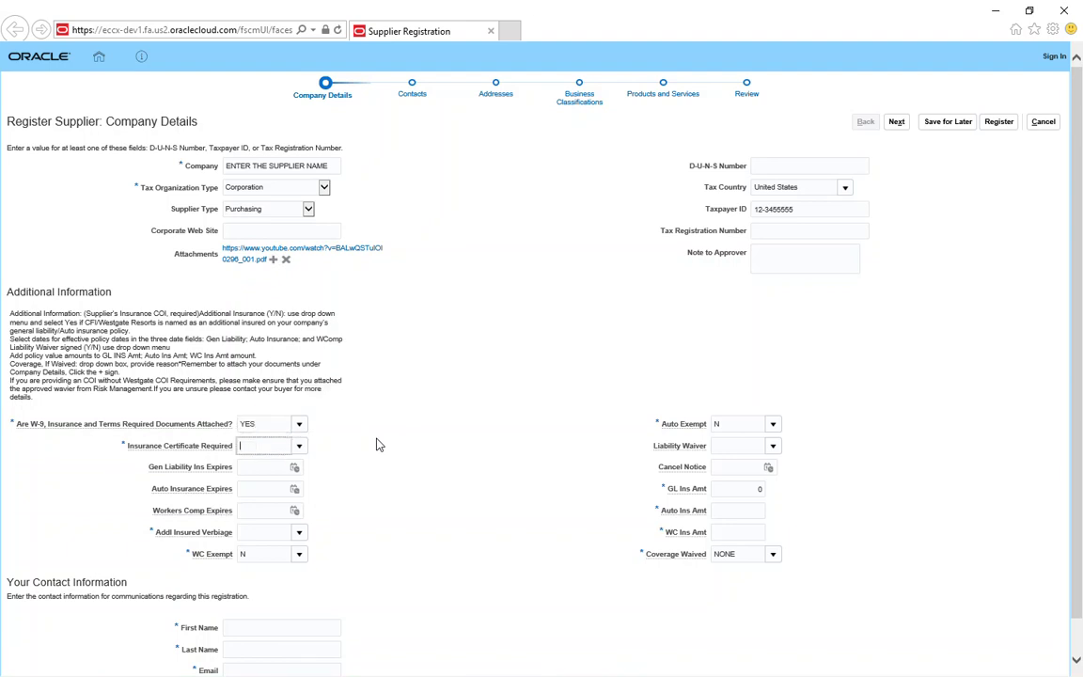
{"action": "type", "text": "Y"}
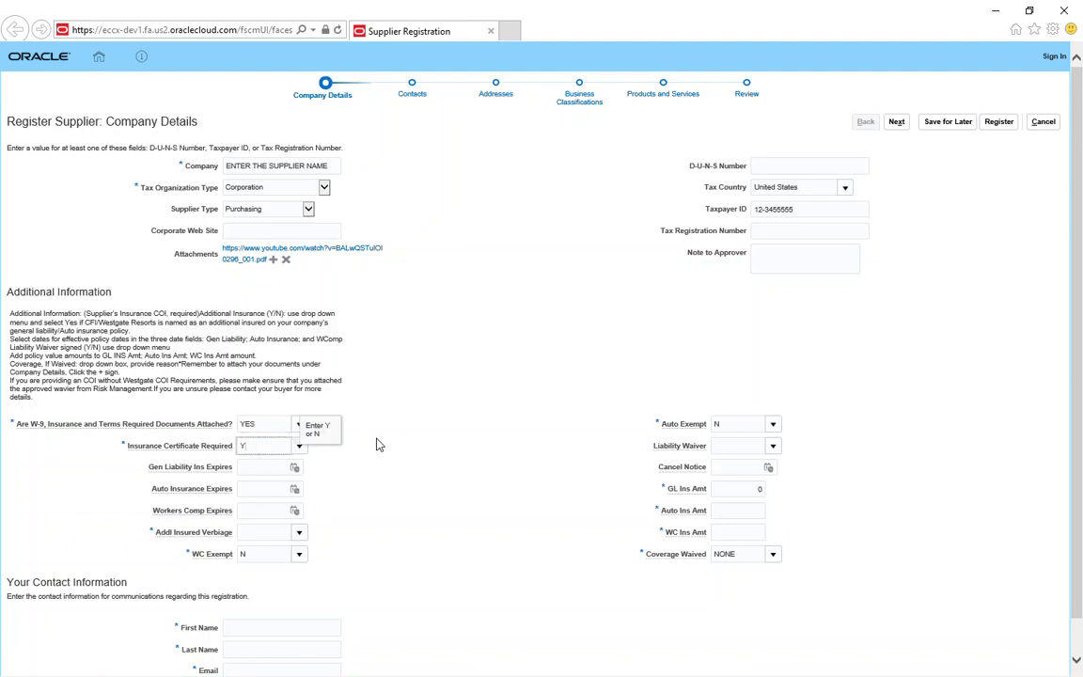
{"action": "key", "text": "Tab"}
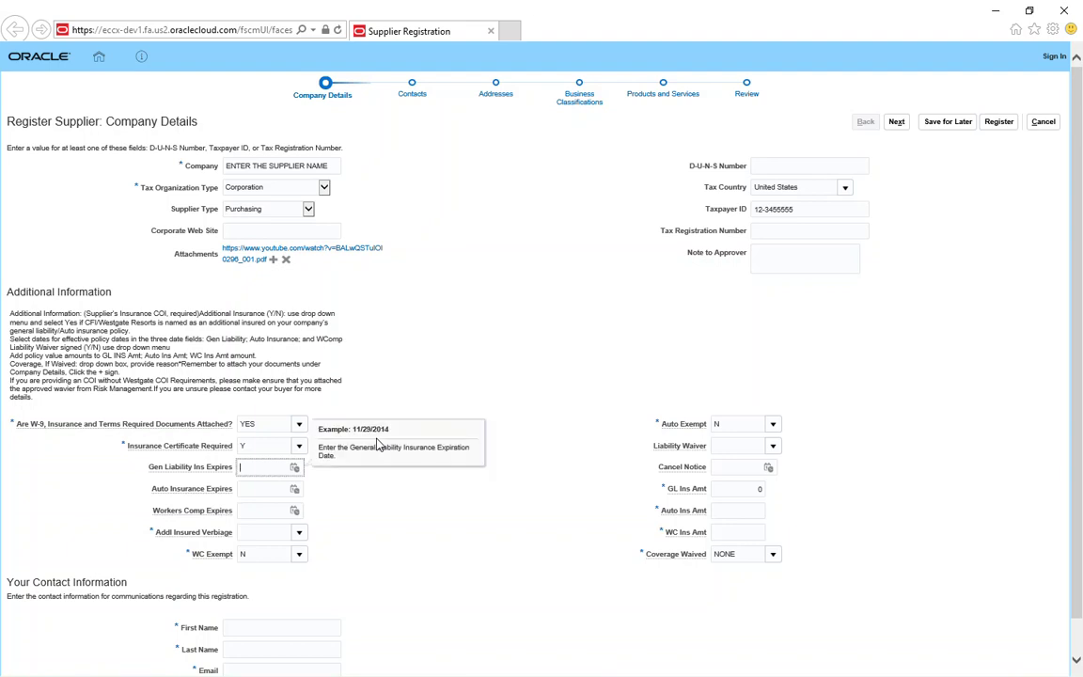
Step: Set general liability, auto and workers comp expiry dates to 12/31/2018
{"action": "type", "text": "1"}
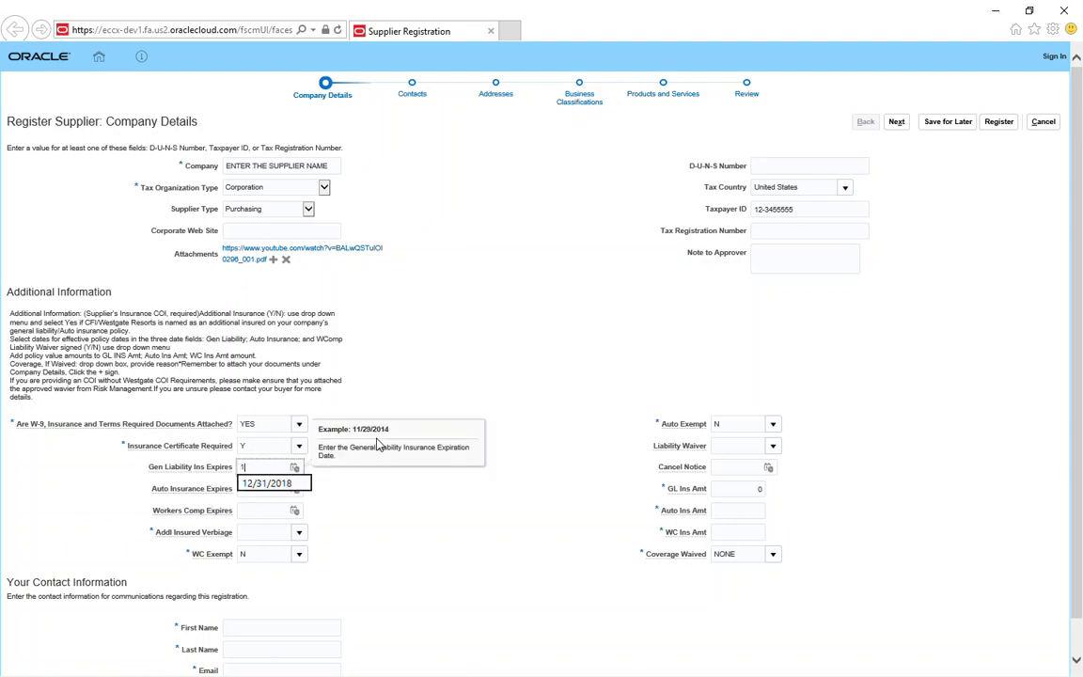
{"action": "type", "text": "2/31/18"}
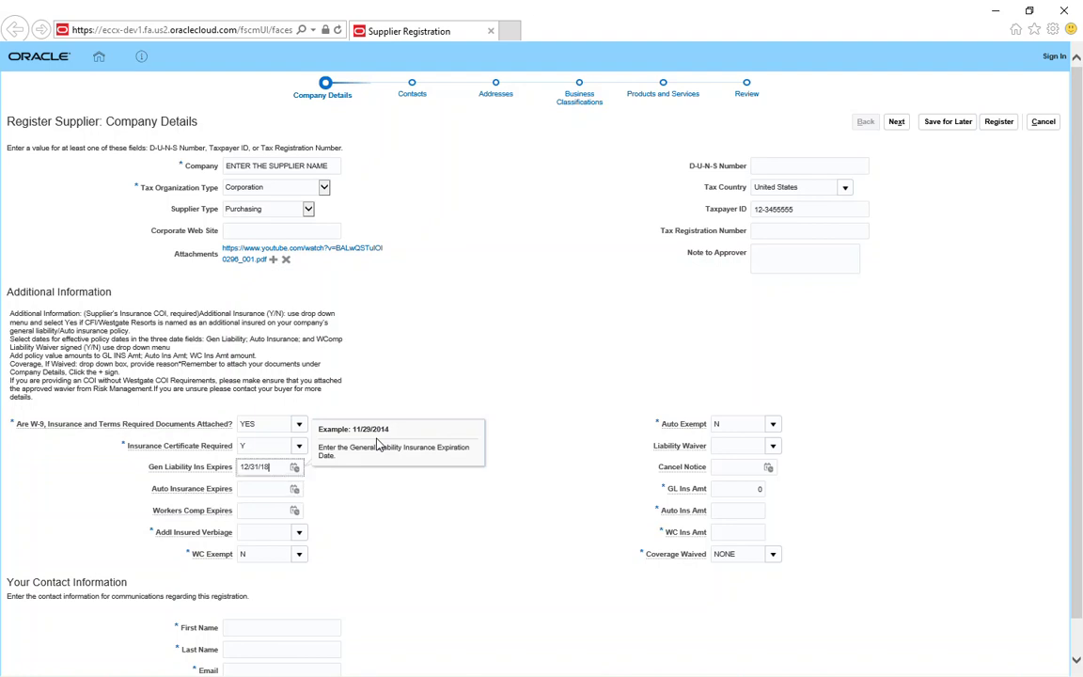
{"action": "key", "text": "Tab"}
{"action": "type", "text": "12/"}
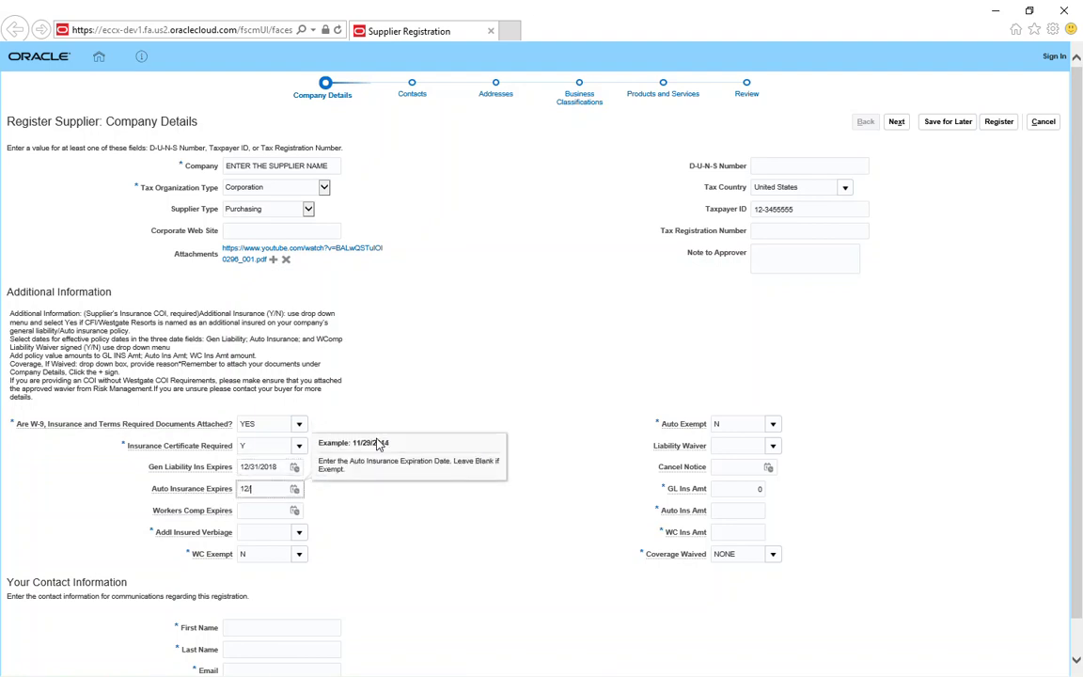
{"action": "type", "text": "31/2018"}
{"action": "key", "text": "Tab"}
{"action": "type", "text": "1"}
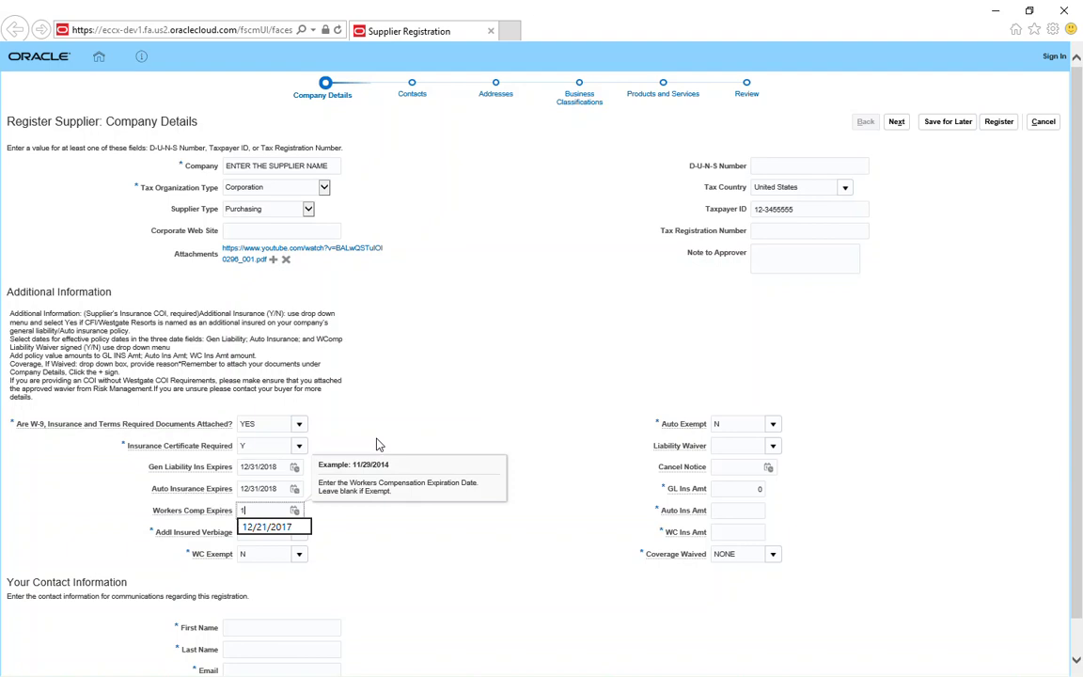
{"action": "type", "text": "2/31/18"}
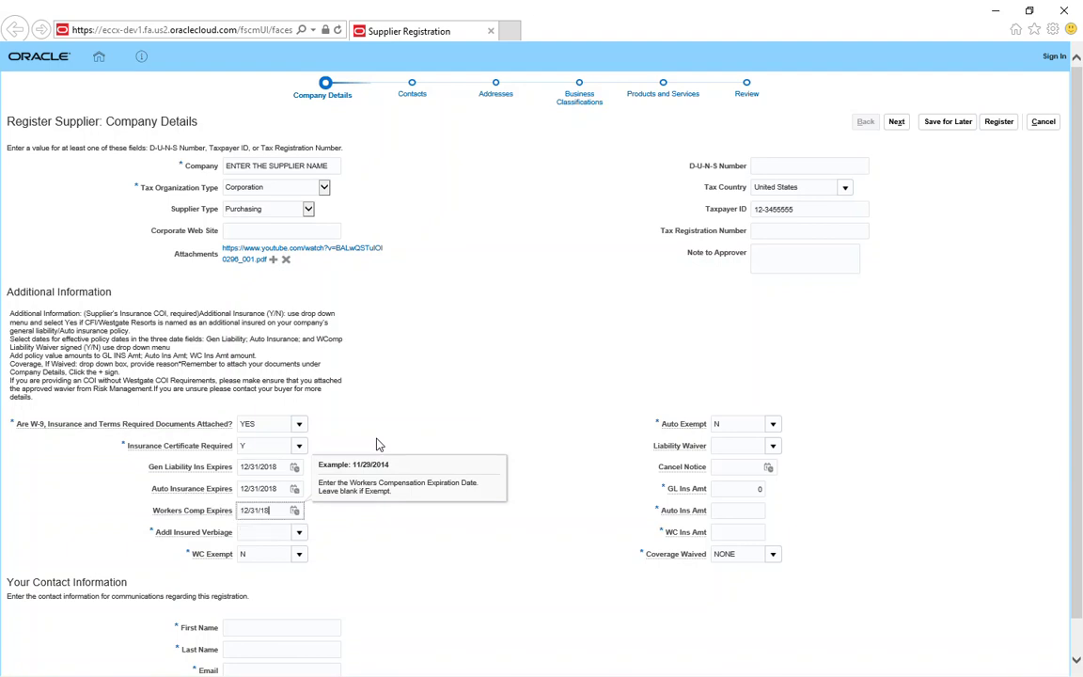
{"action": "key", "text": "Tab"}
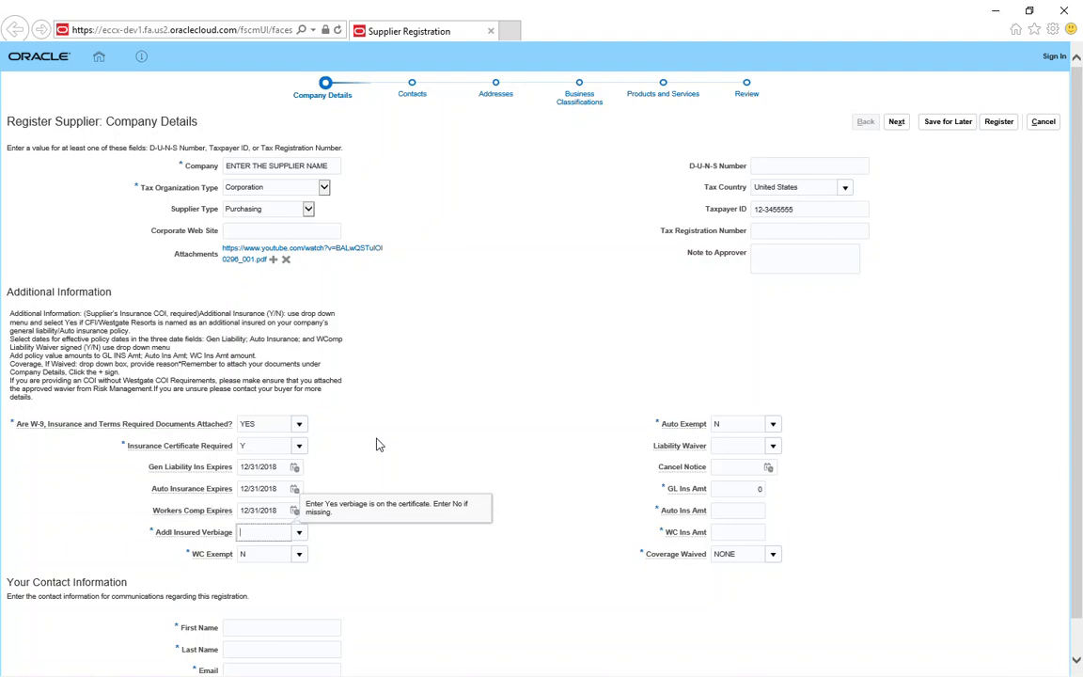
Step: Answer y for Addl Insured Verbiage, keeping WC Exempt at N
{"action": "type", "text": "y"}
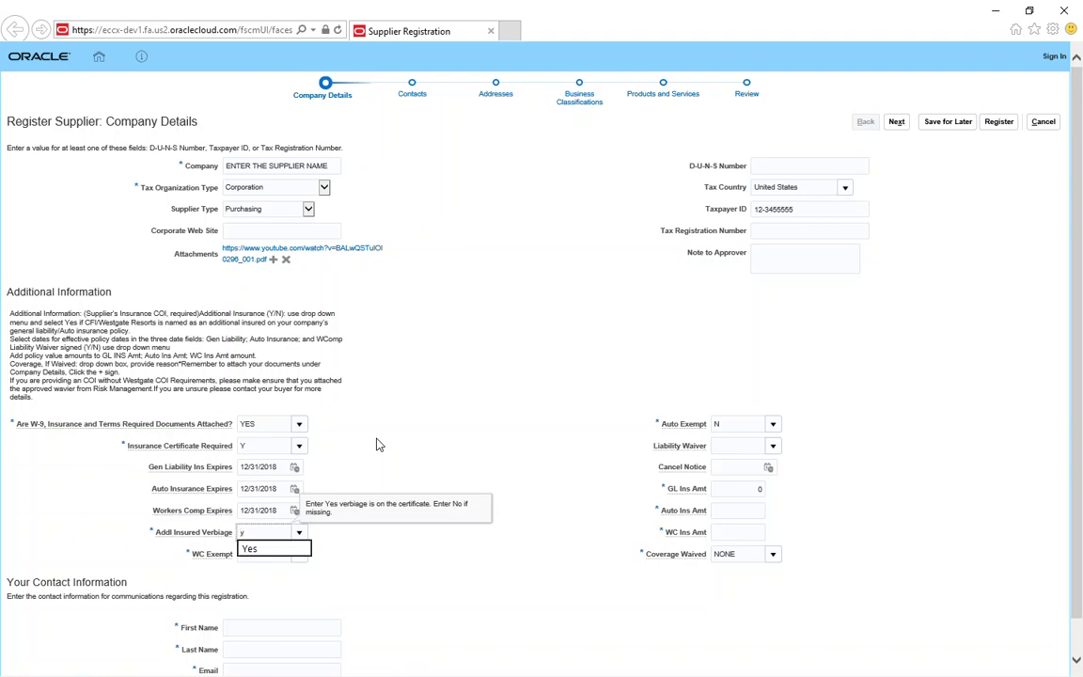
{"action": "key", "text": "Tab"}
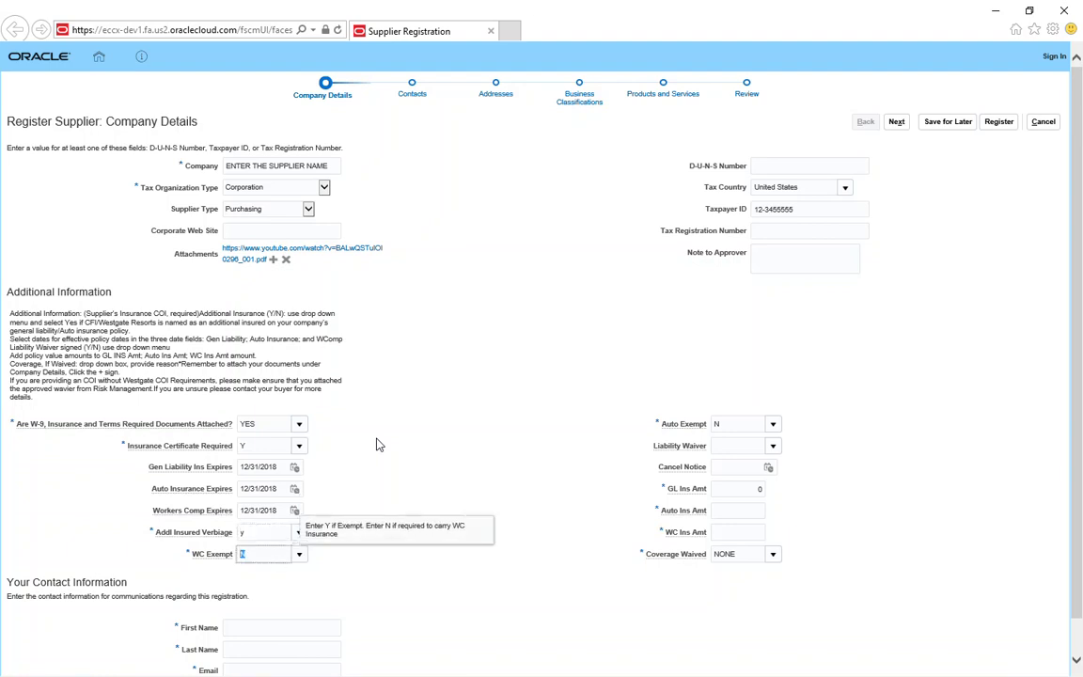
{"action": "key", "text": "Tab"}
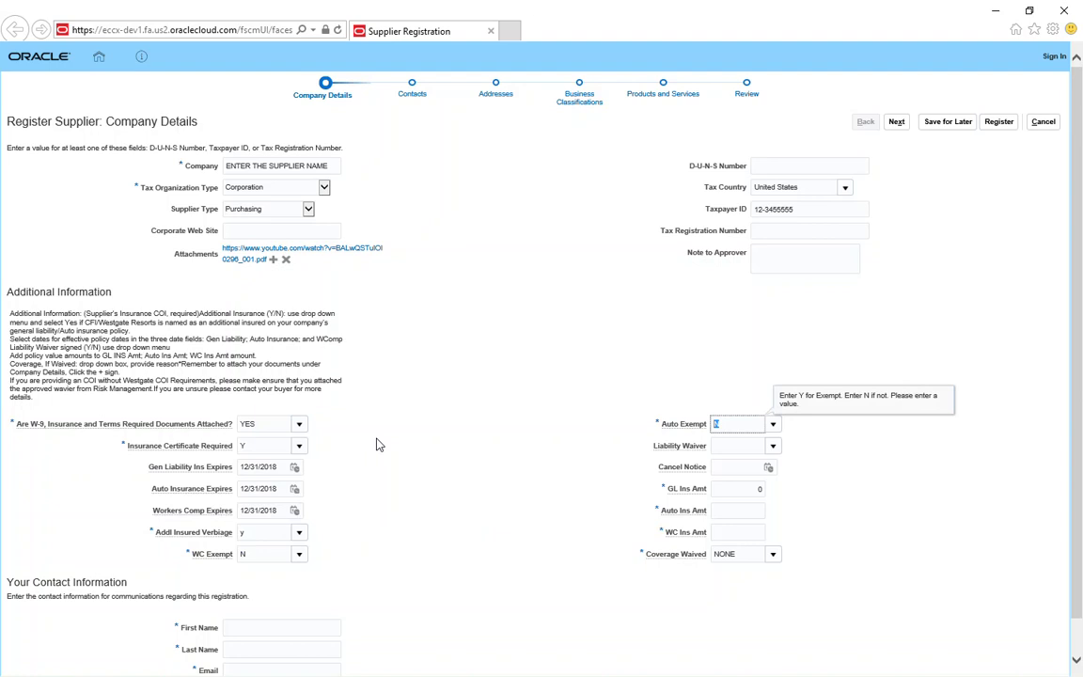
Step: Enter insurance amounts GL 1000000, Auto 100000 and WC 10000, leaving Coverage Waived NONE
{"action": "key", "text": "Tab"}
{"action": "key", "text": "Tab"}
{"action": "key", "text": "Tab"}
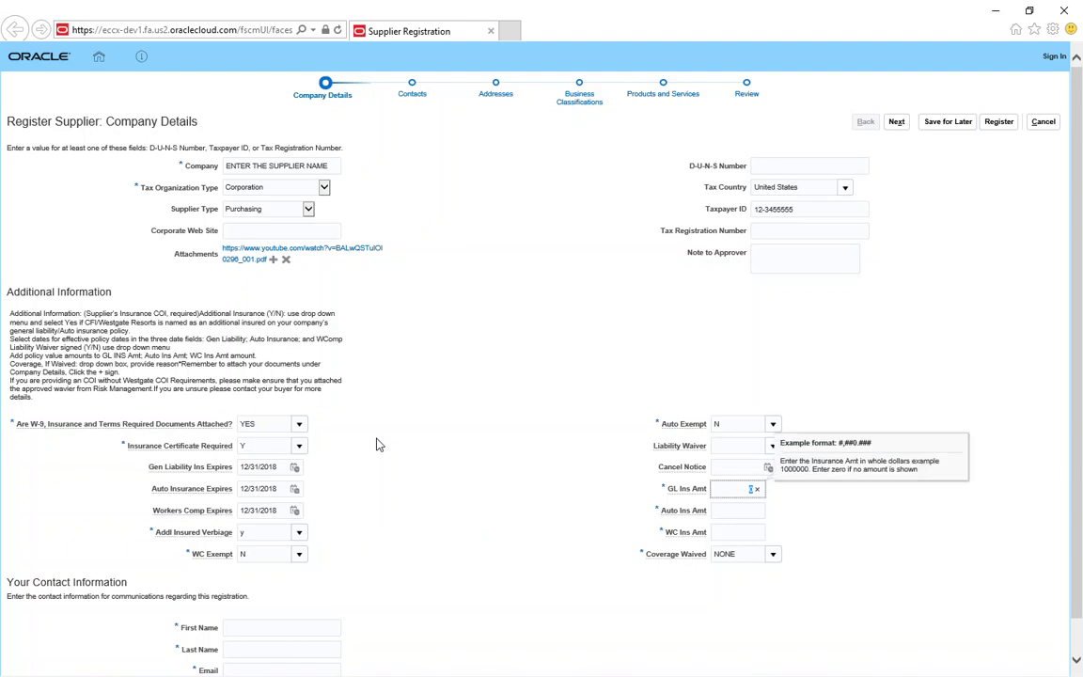
{"action": "key", "text": "Tab"}
{"action": "type", "text": "1000"}
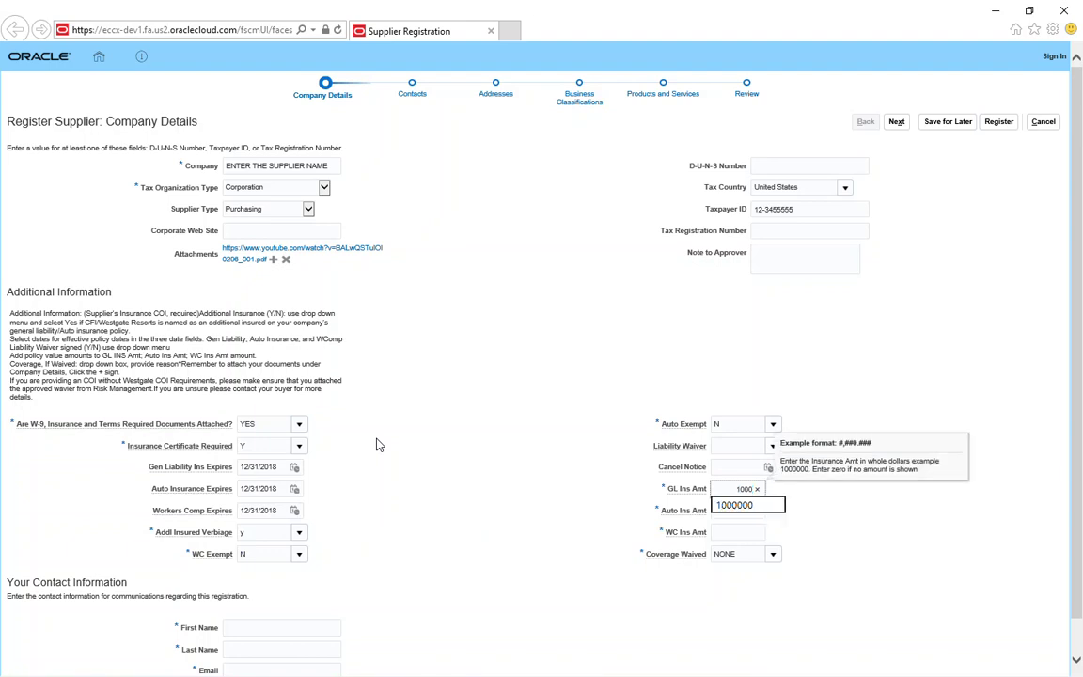
{"action": "type", "text": "0001000000"}
{"action": "key", "text": "Tab"}
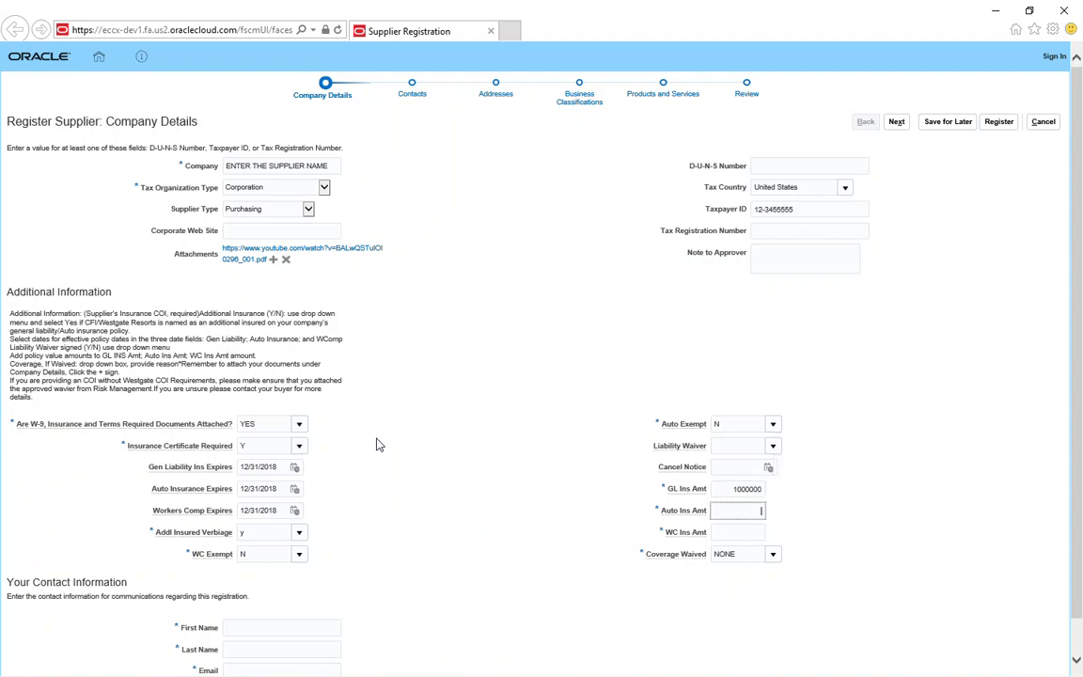
{"action": "type", "text": "1000"}
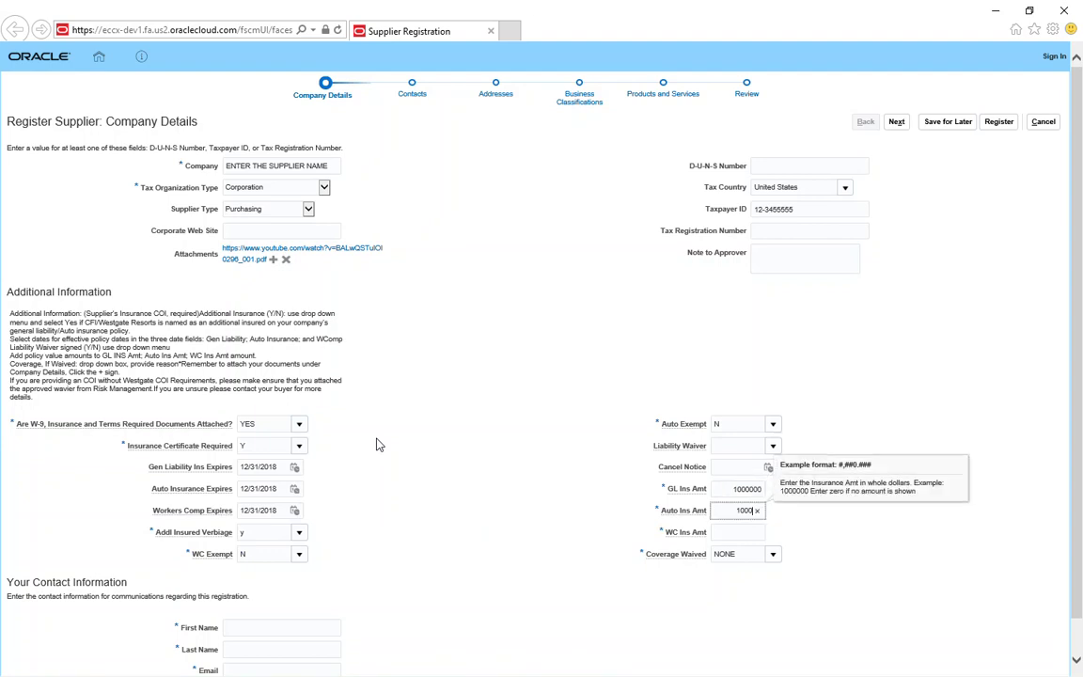
{"action": "type", "text": "00"}
{"action": "key", "text": "Tab"}
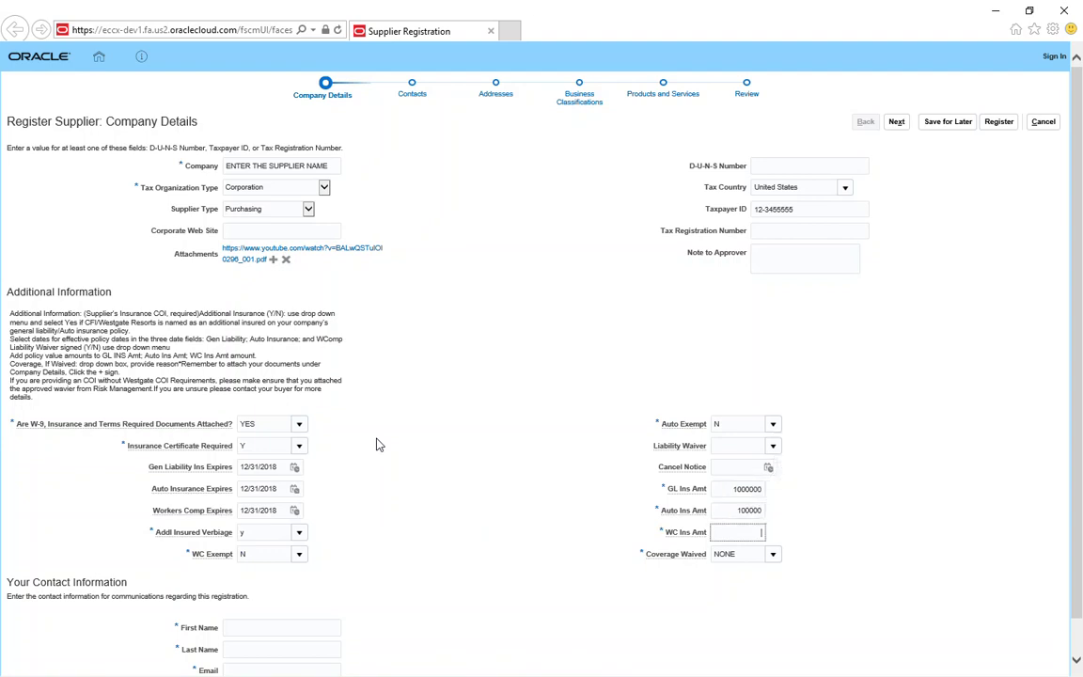
{"action": "type", "text": "100"}
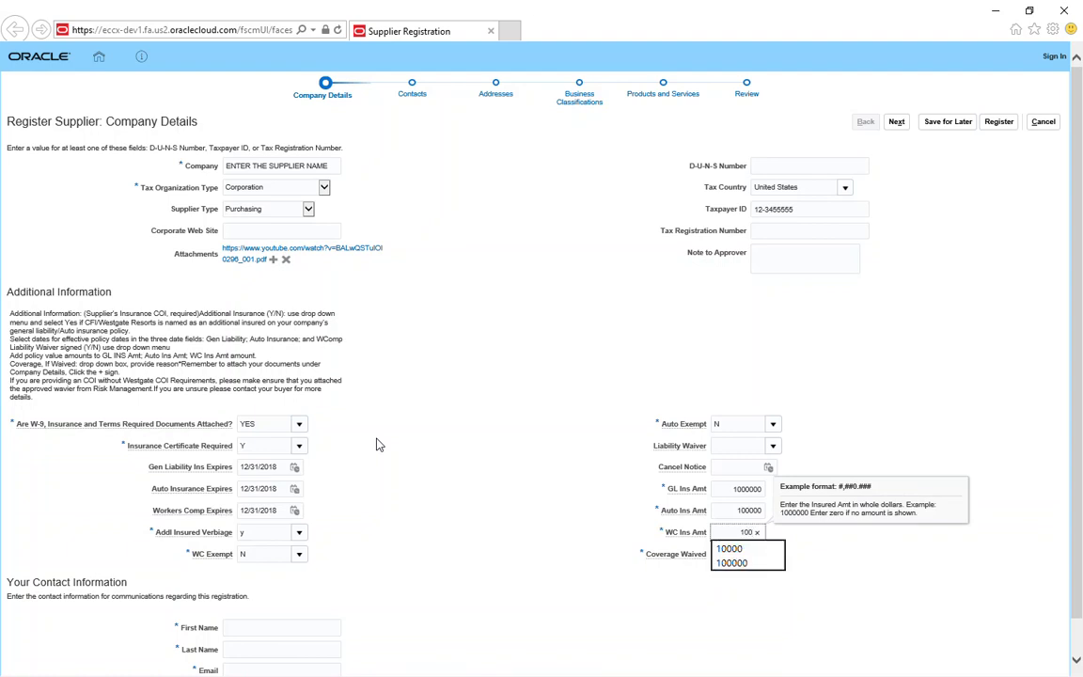
{"action": "type", "text": "00"}
{"action": "key", "text": "Tab"}
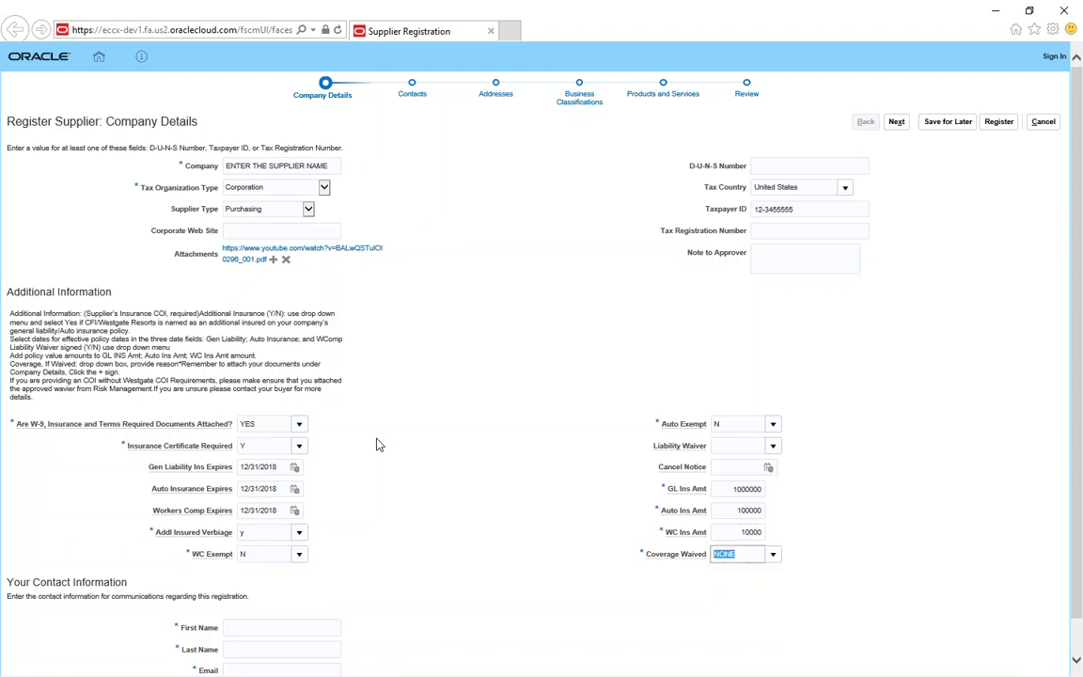
{"action": "key", "text": "Tab"}
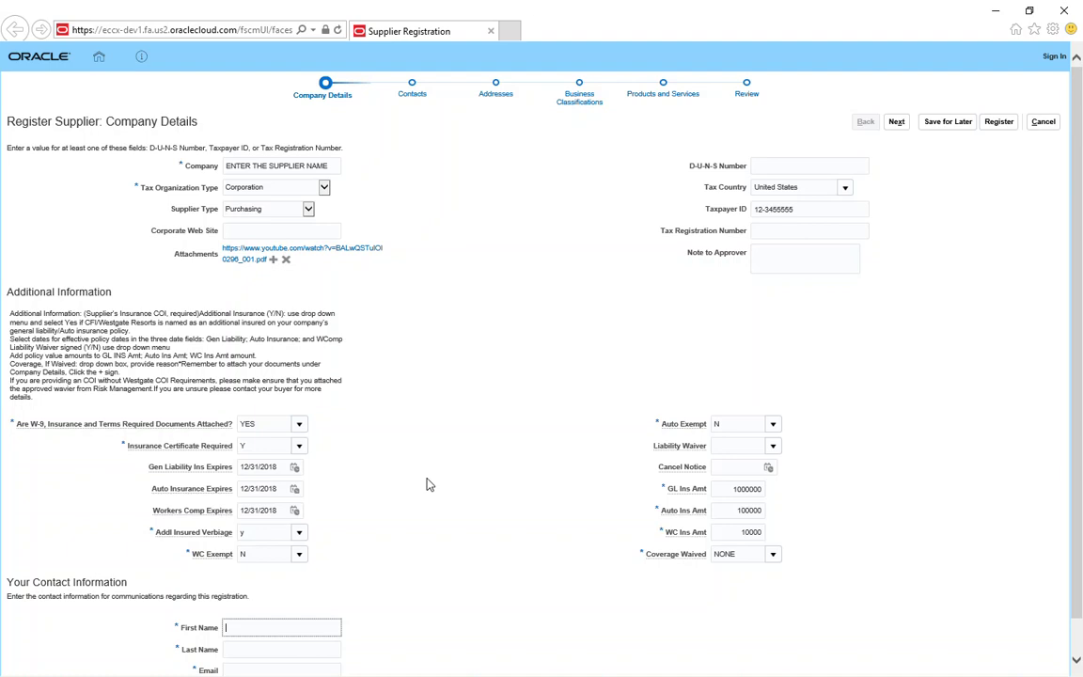
Step: Enter the contact's first and last name
{"action": "key", "text": "Tab"}
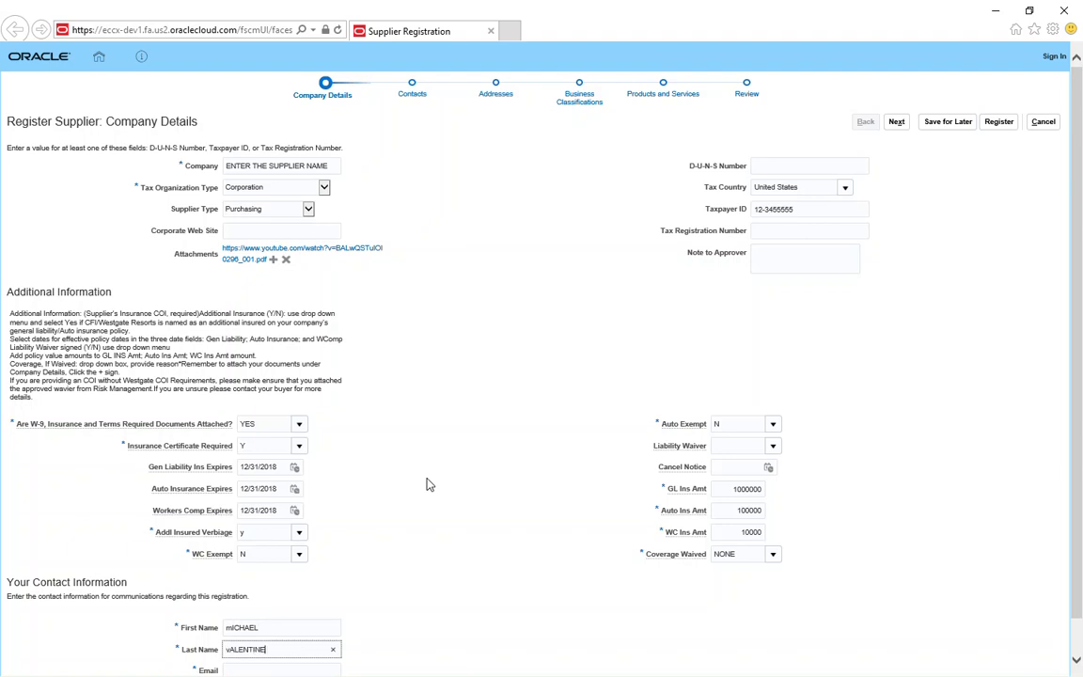
{"action": "key", "text": "Tab"}
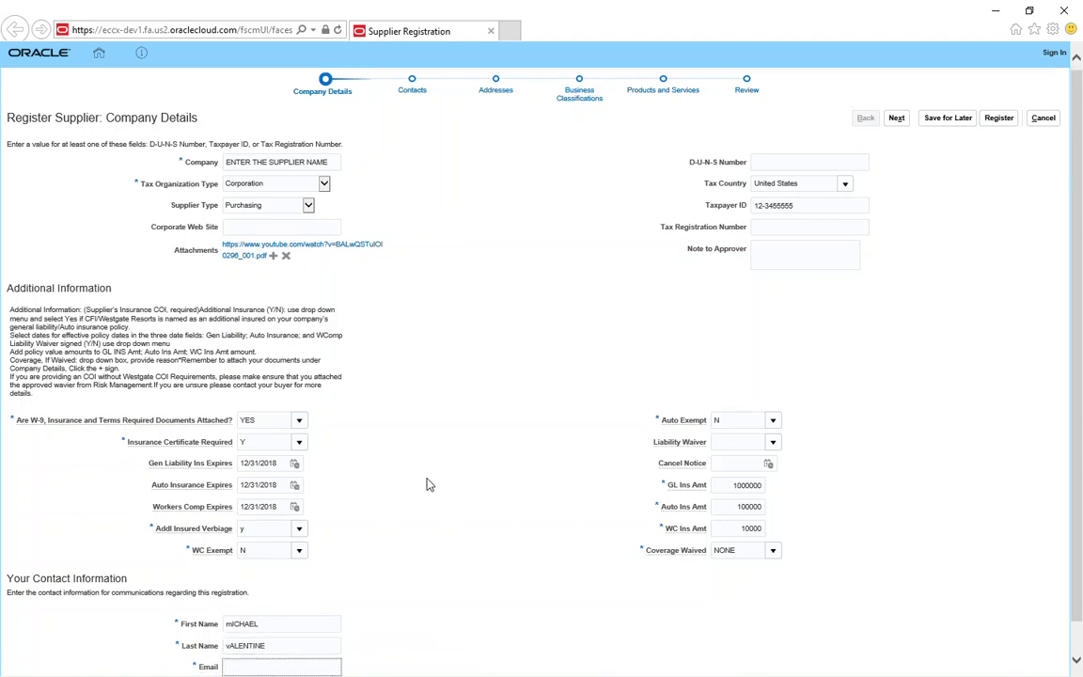
Step: Enter the contact's e-mail address and repeat it in Confirm Email
{"action": "type", "text": "DUMMYEMAIL@AOL.COM"}
{"action": "left_click", "coordinate": [1077, 658]}
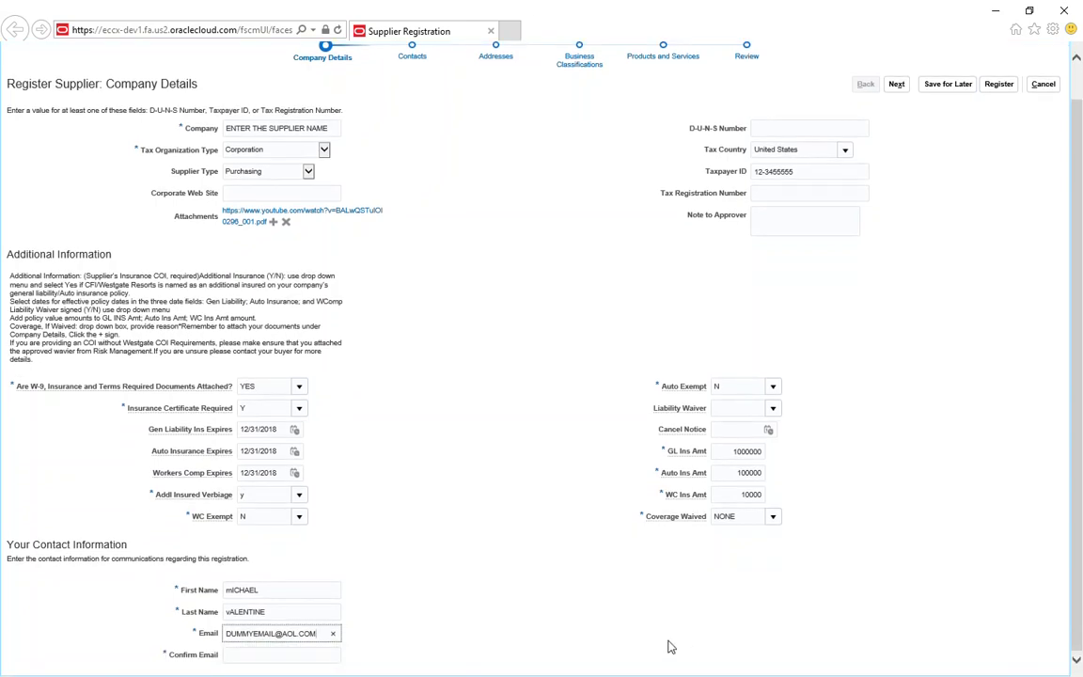
{"action": "left_click", "coordinate": [263, 657]}
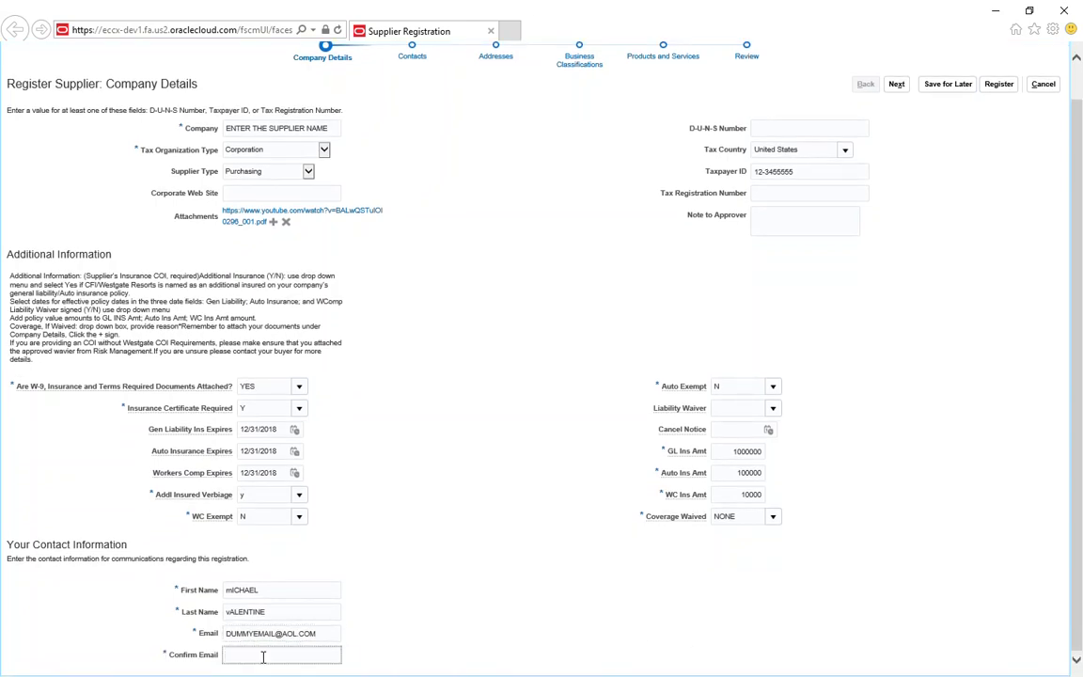
{"action": "type", "text": "DUMMYEMAIL@AOL.COM"}
{"action": "scroll", "coordinate": [966, 152], "scroll_direction": "up", "scroll_amount": 1}
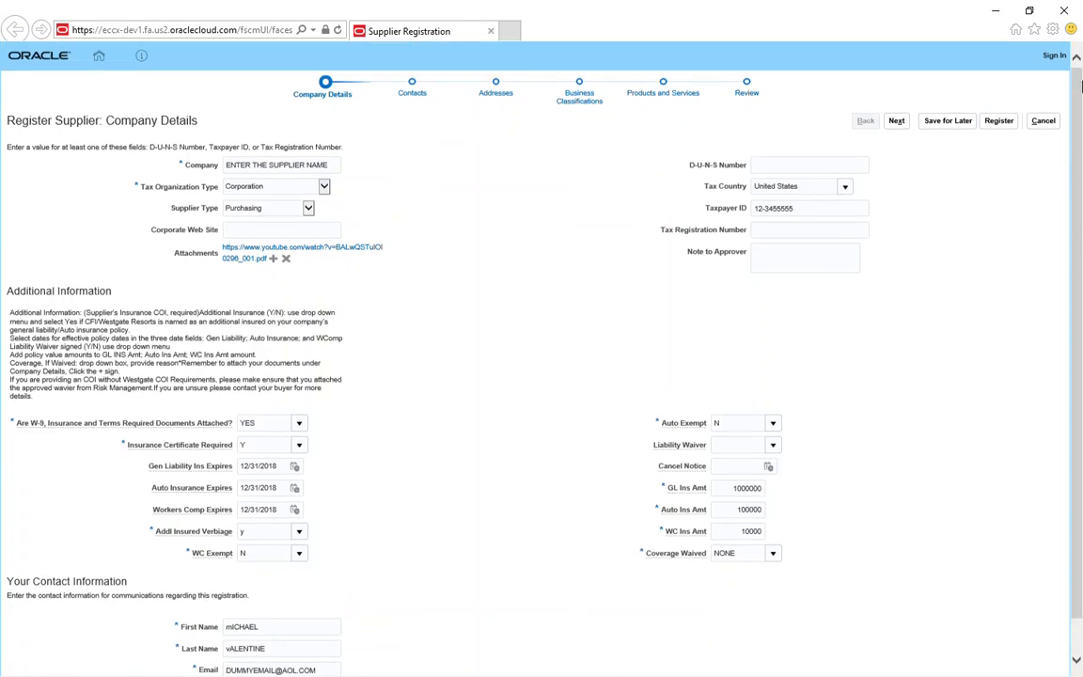
{"action": "left_click", "coordinate": [898, 123]}
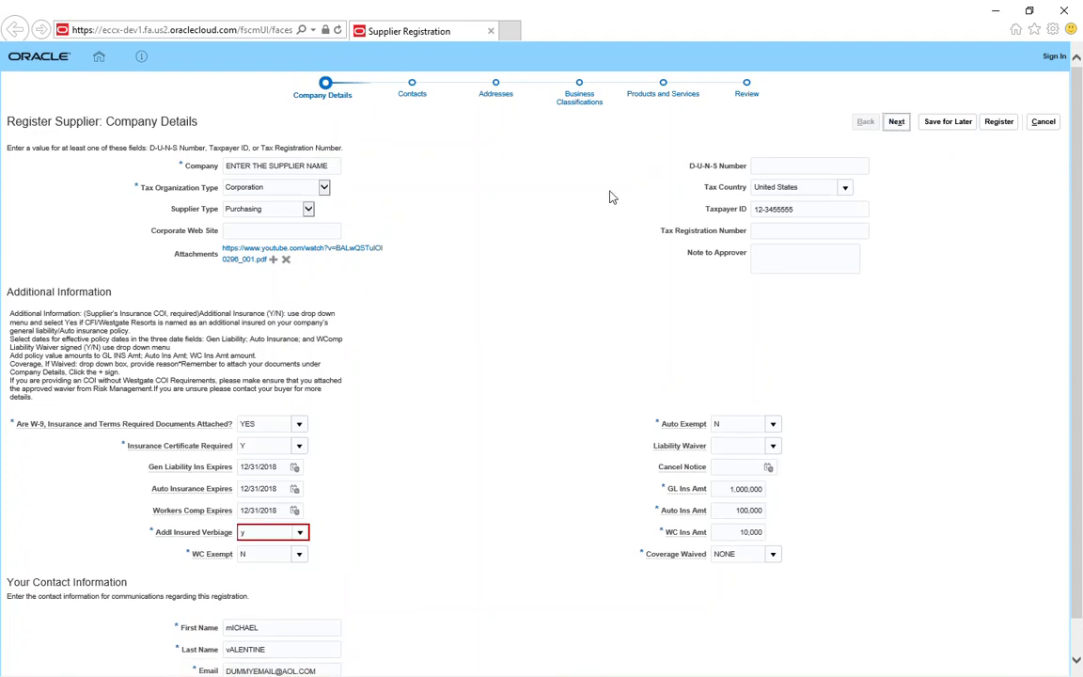
Step: Replace the rejected Addl Insured Verbiage answer with 'yES' and advance to Contacts
{"action": "left_click", "coordinate": [270, 533]}
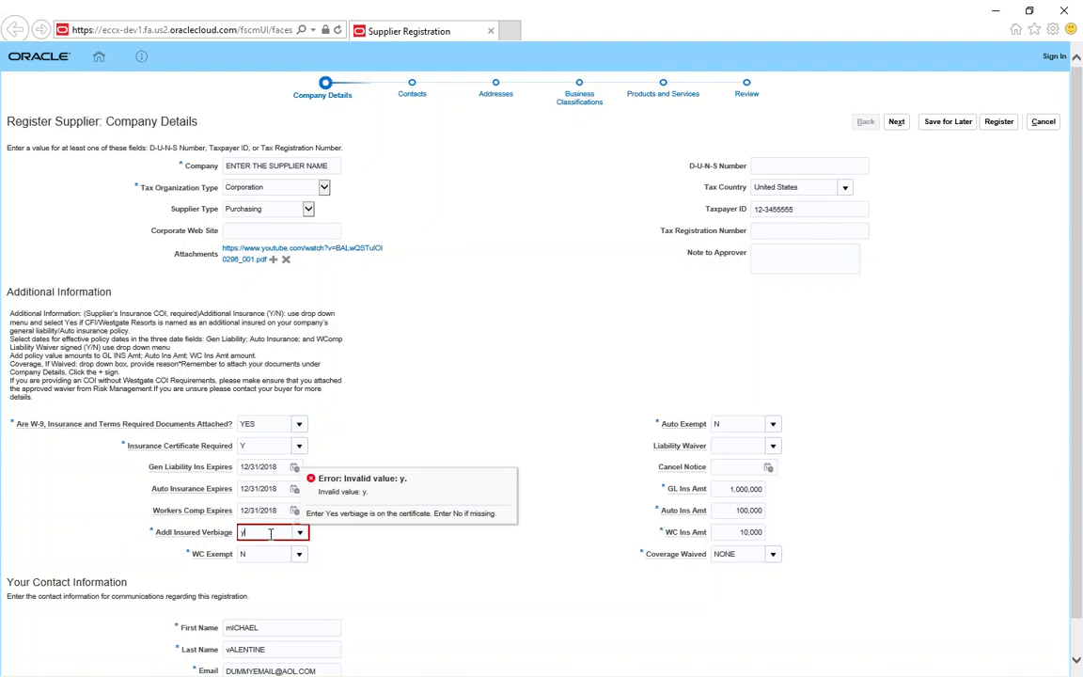
{"action": "key", "text": "BackSpace"}
{"action": "type", "text": "yES"}
{"action": "key", "text": "Tab"}
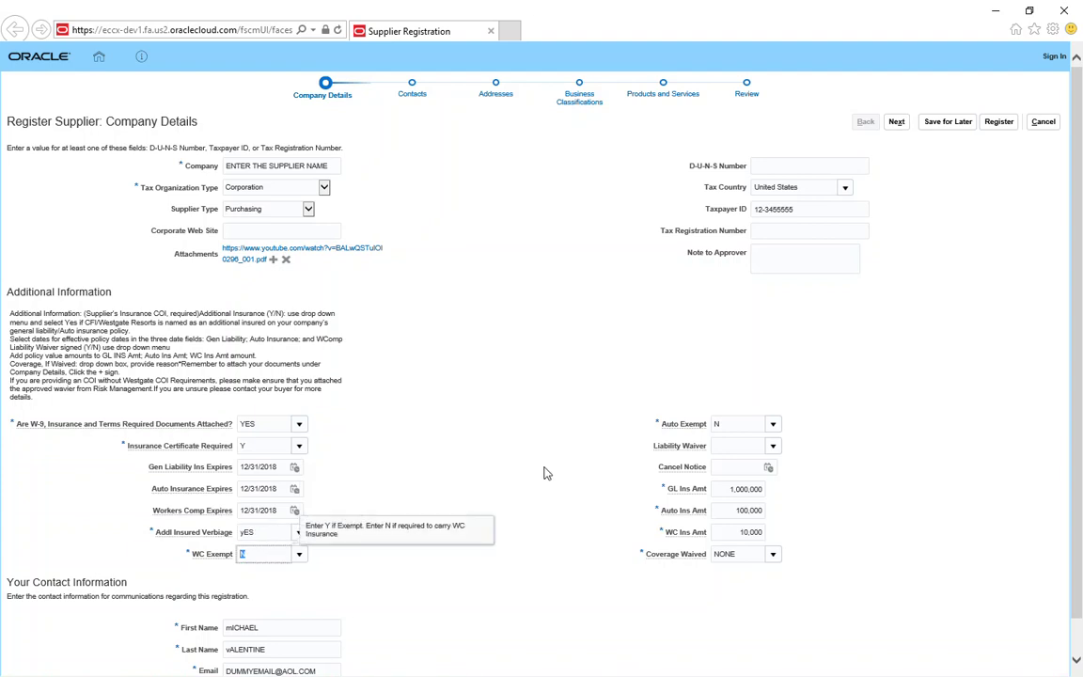
{"action": "left_click", "coordinate": [897, 128]}
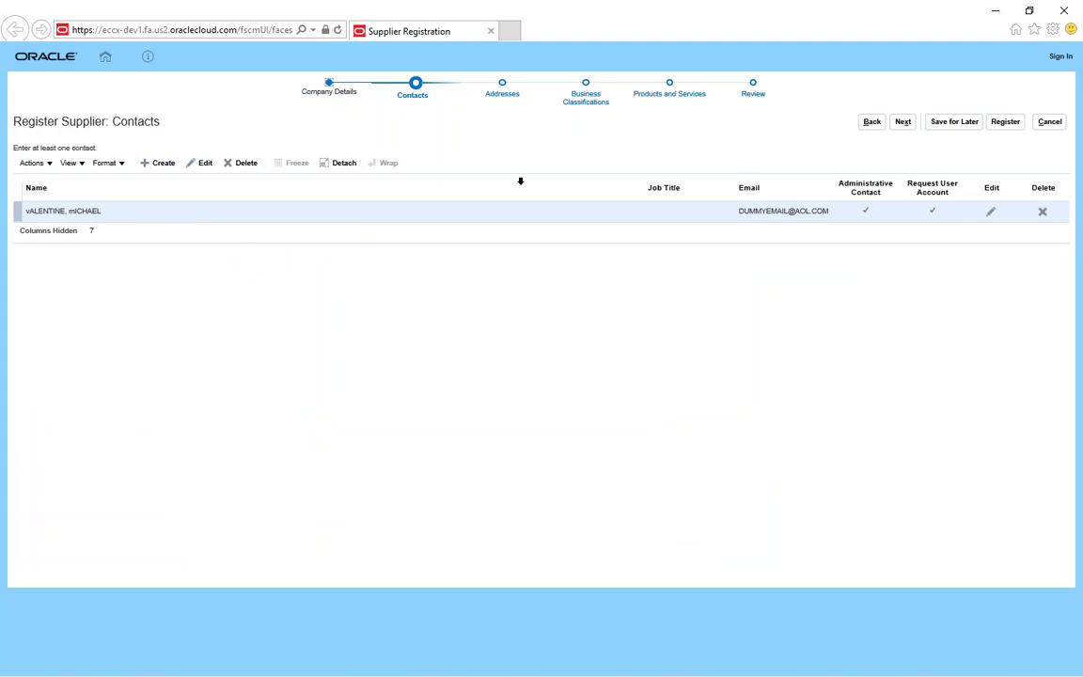
Step: Advance from Contacts to the Addresses step and start a new address
{"action": "left_click", "coordinate": [904, 122]}
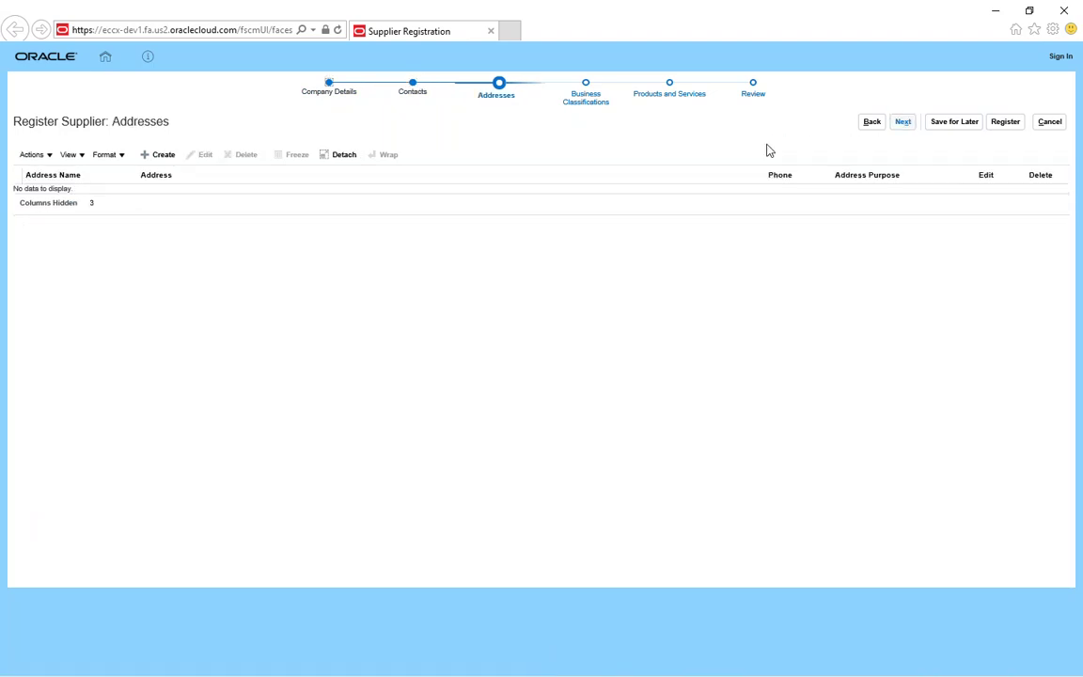
{"action": "left_click", "coordinate": [149, 155]}
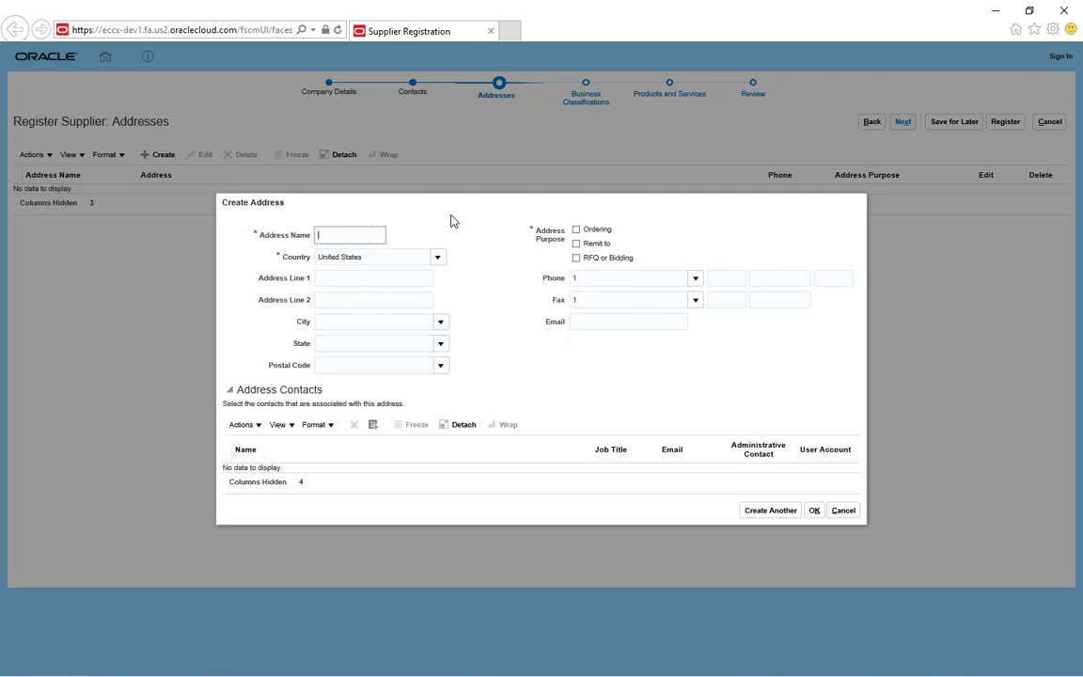
Step: Name the address ORLANDO, enter the street line and postal code 32819, and look up matching geographies
{"action": "type", "text": "ORLANDO"}
{"action": "key", "text": "Tab"}
{"action": "type", "text": "123"}
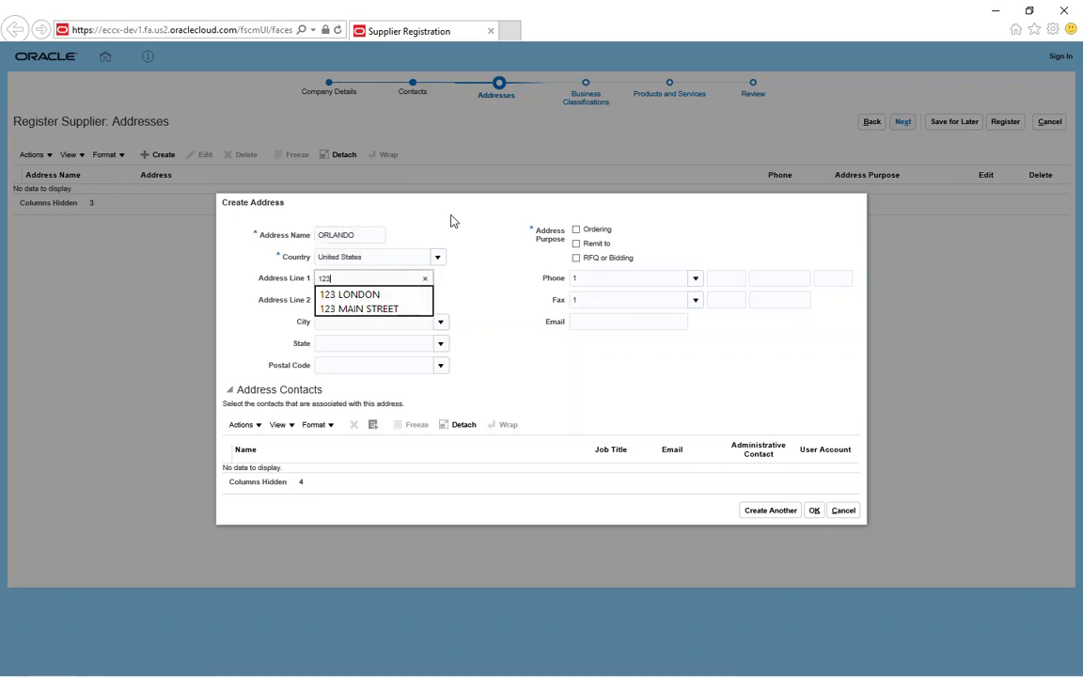
{"action": "type", "text": " MAIN ST"}
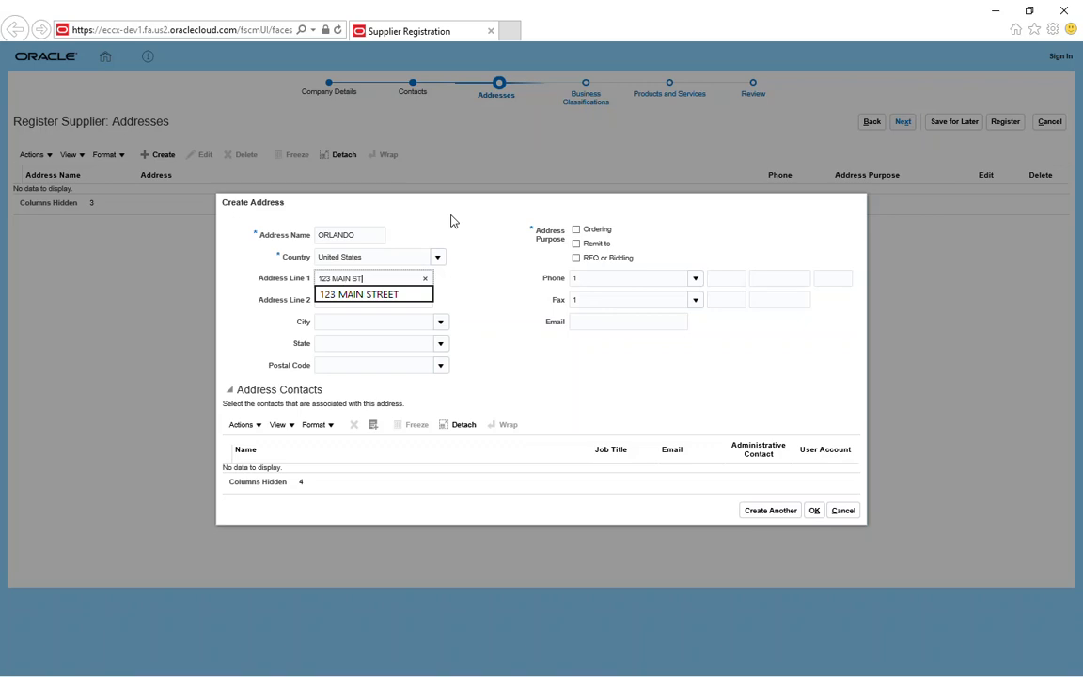
{"action": "type", "text": "REET 2"}
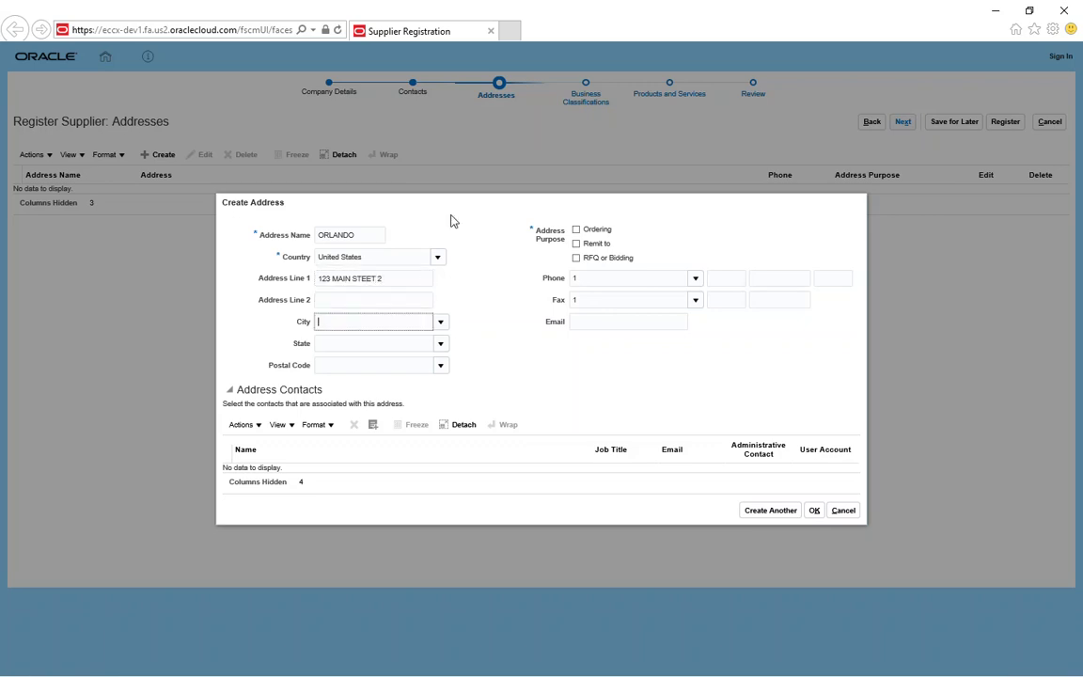
{"action": "key", "text": "Tab"}
{"action": "key", "text": "Tab"}
{"action": "type", "text": "3"}
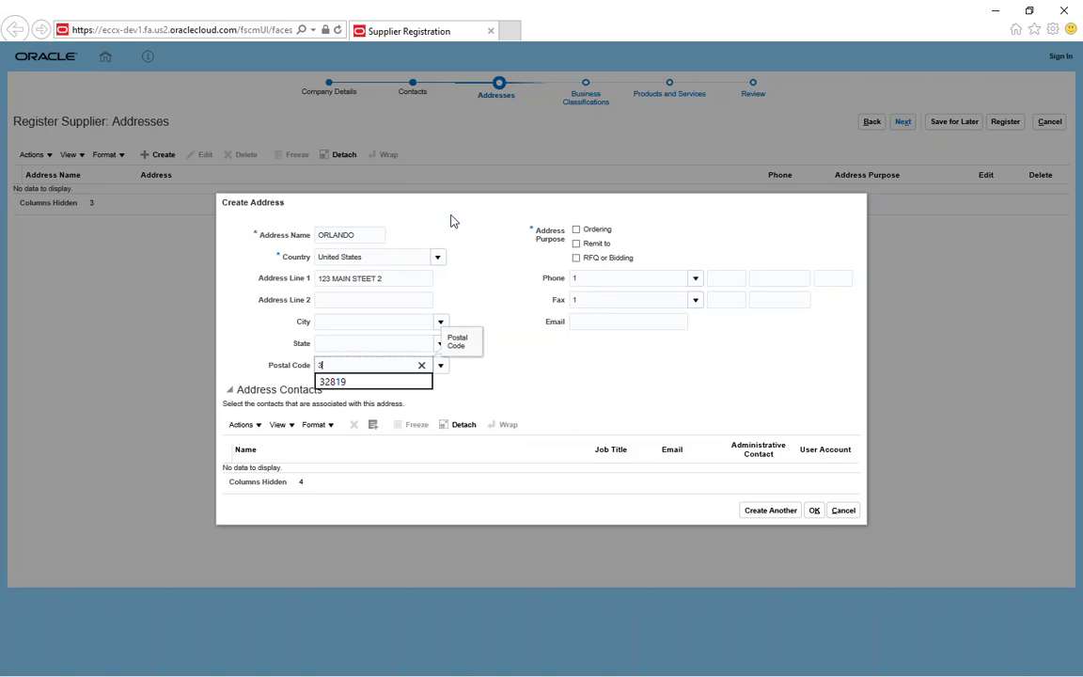
{"action": "type", "text": "2819"}
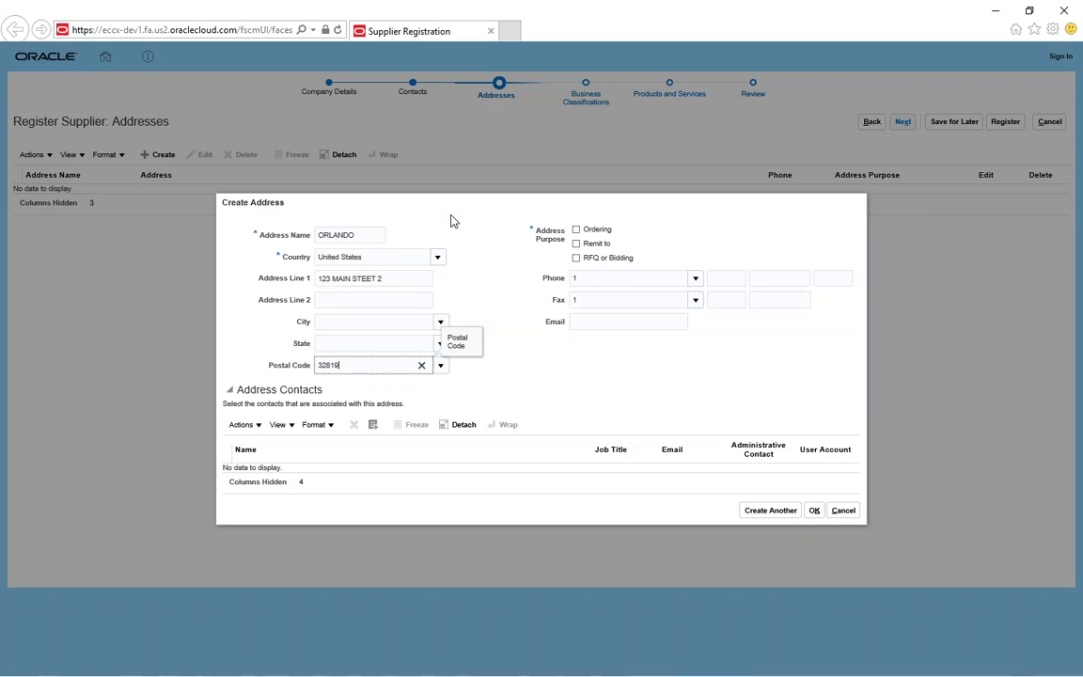
{"action": "left_click", "coordinate": [450, 214]}
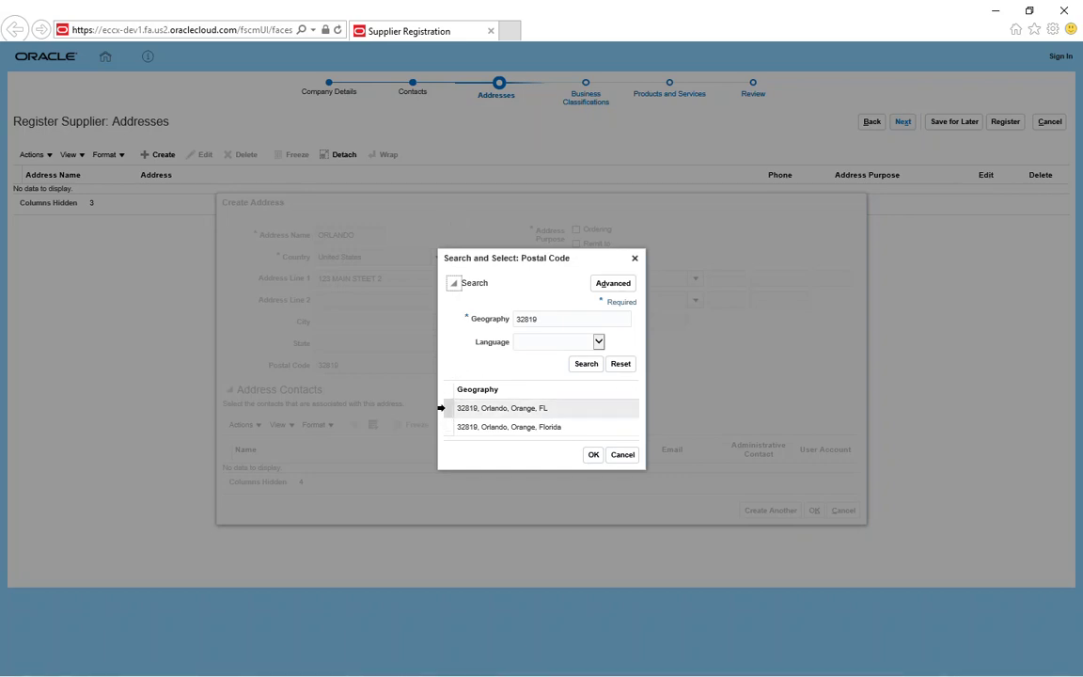
Step: Set the address to postal code 32819, Orlando, Orange, FL and mark it for Ordering and Remit to
{"action": "left_click", "coordinate": [442, 408]}
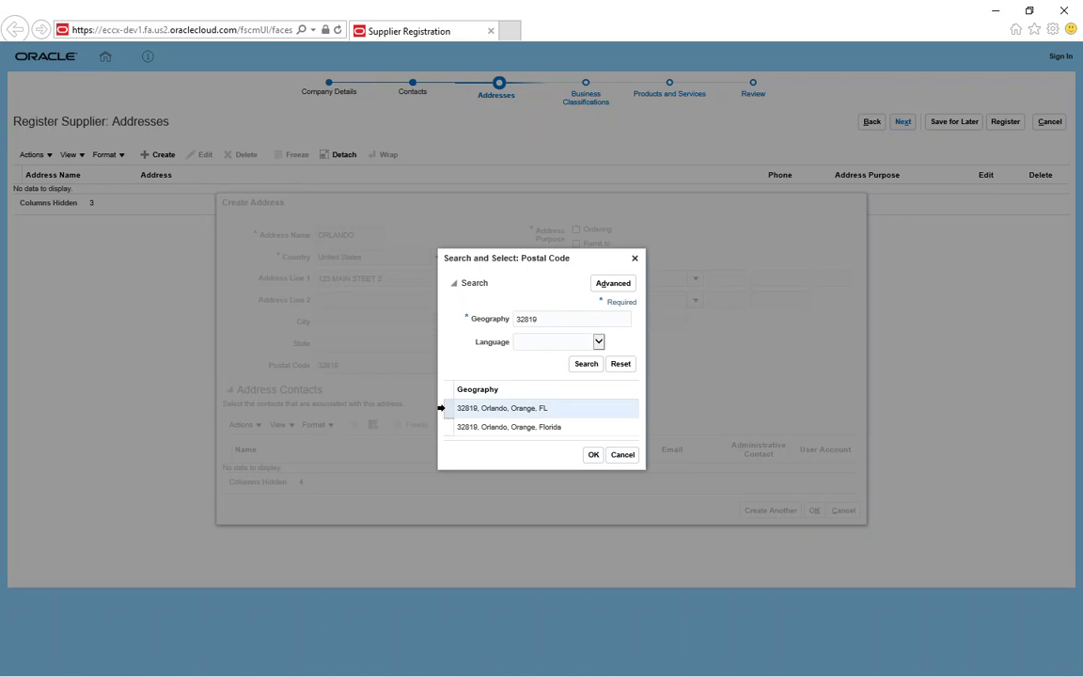
{"action": "left_click", "coordinate": [593, 456]}
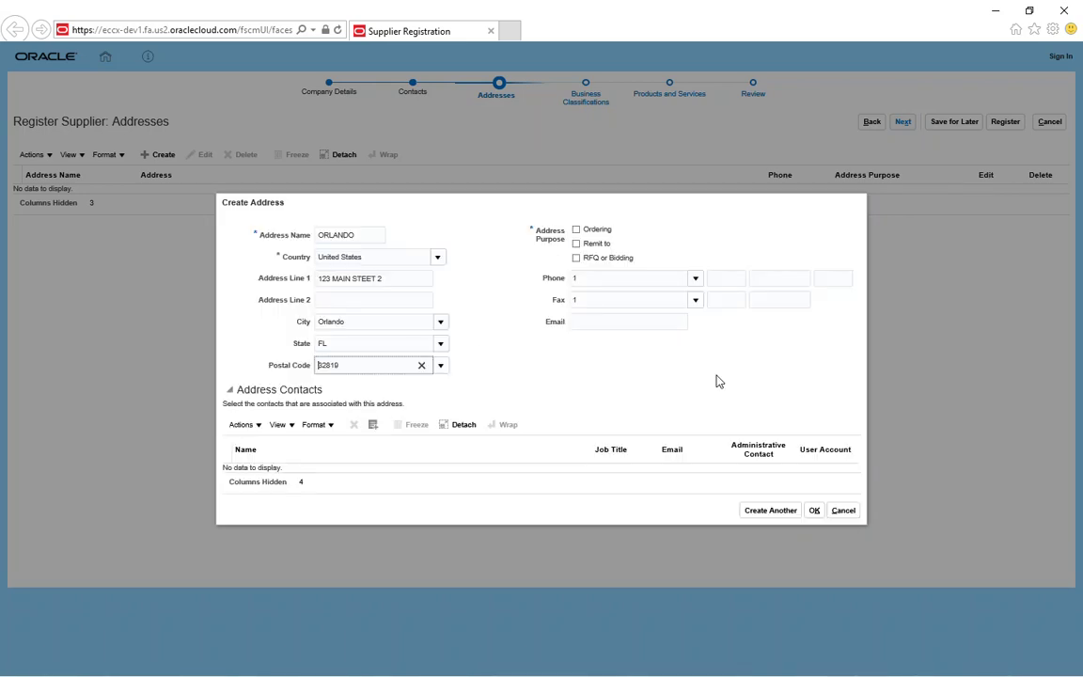
{"action": "left_click", "coordinate": [576, 231]}
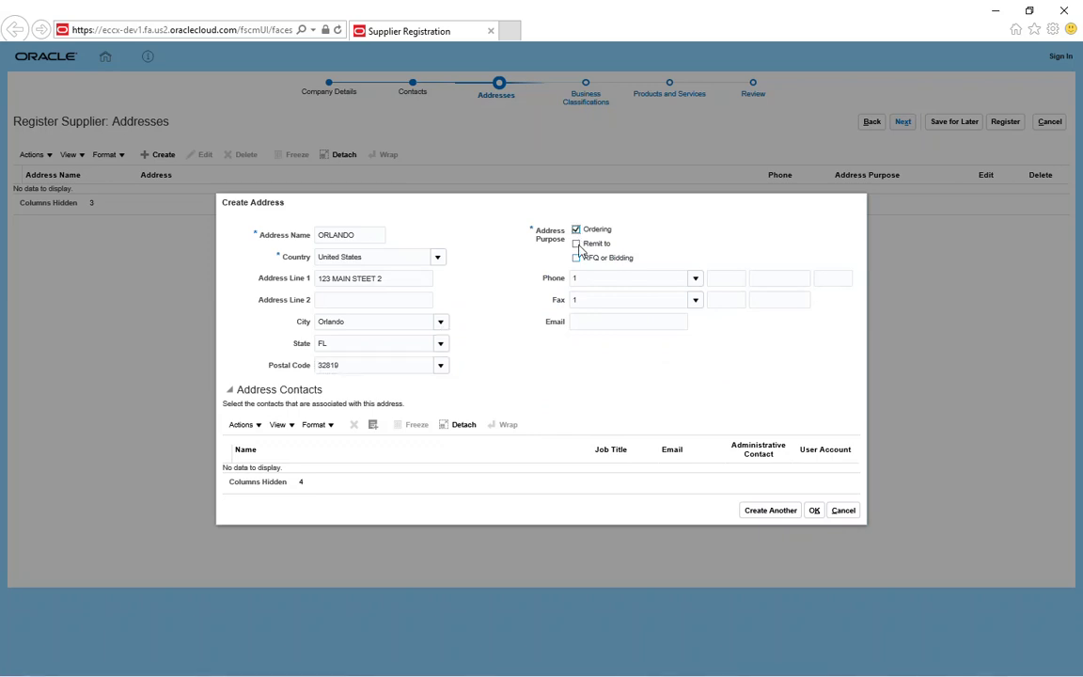
{"action": "left_click", "coordinate": [576, 244]}
Step: Enter the ORLANDO location's e-mail address
{"action": "left_click", "coordinate": [614, 321]}
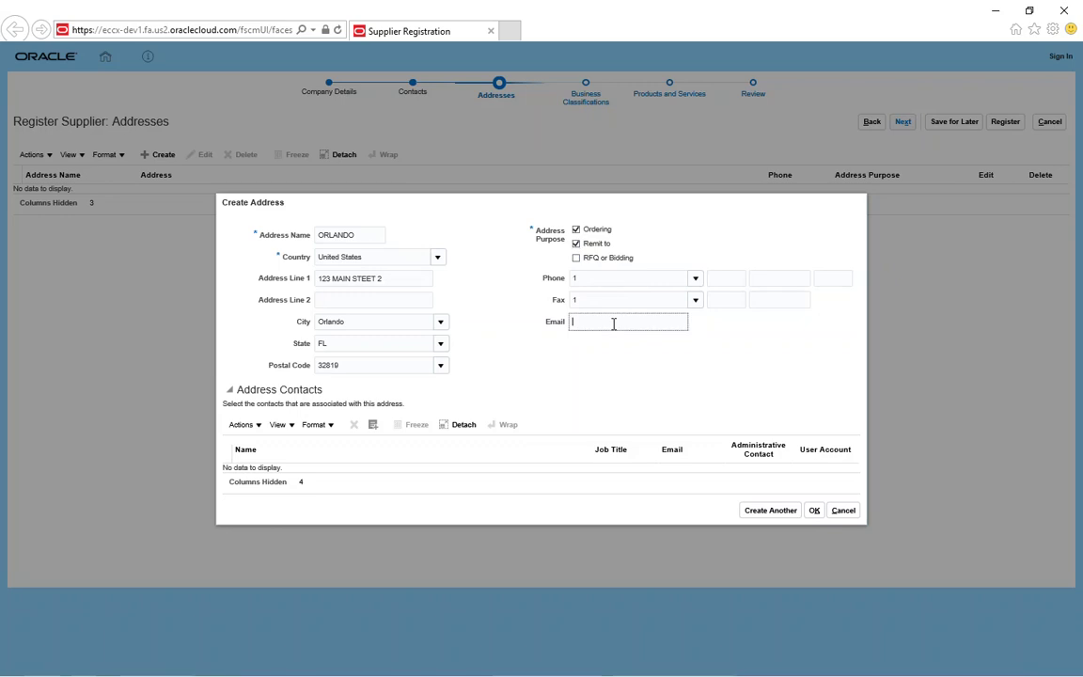
{"action": "type", "text": "DU"}
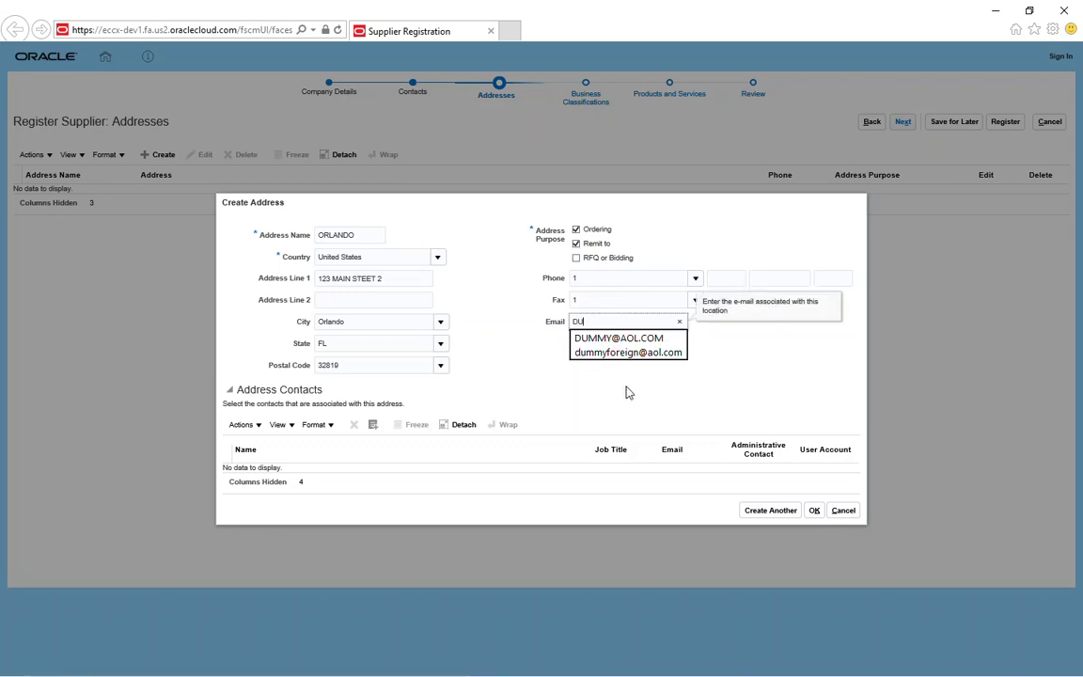
{"action": "type", "text": "MMYEMAIL@AOL.COM"}
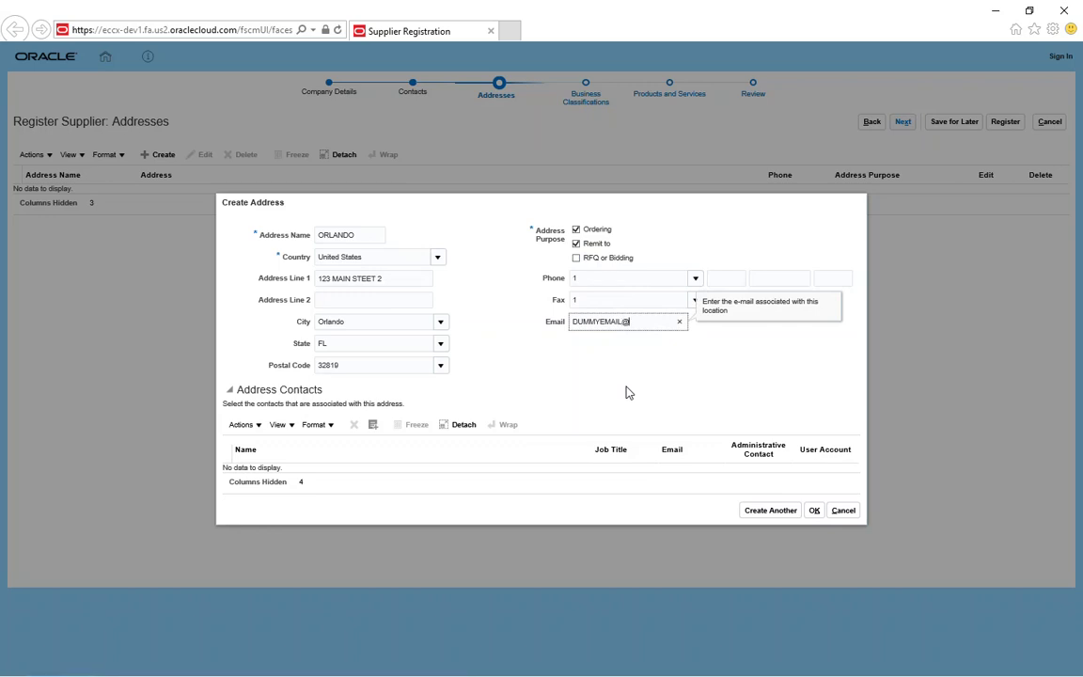
{"action": "left_click", "coordinate": [373, 426]}
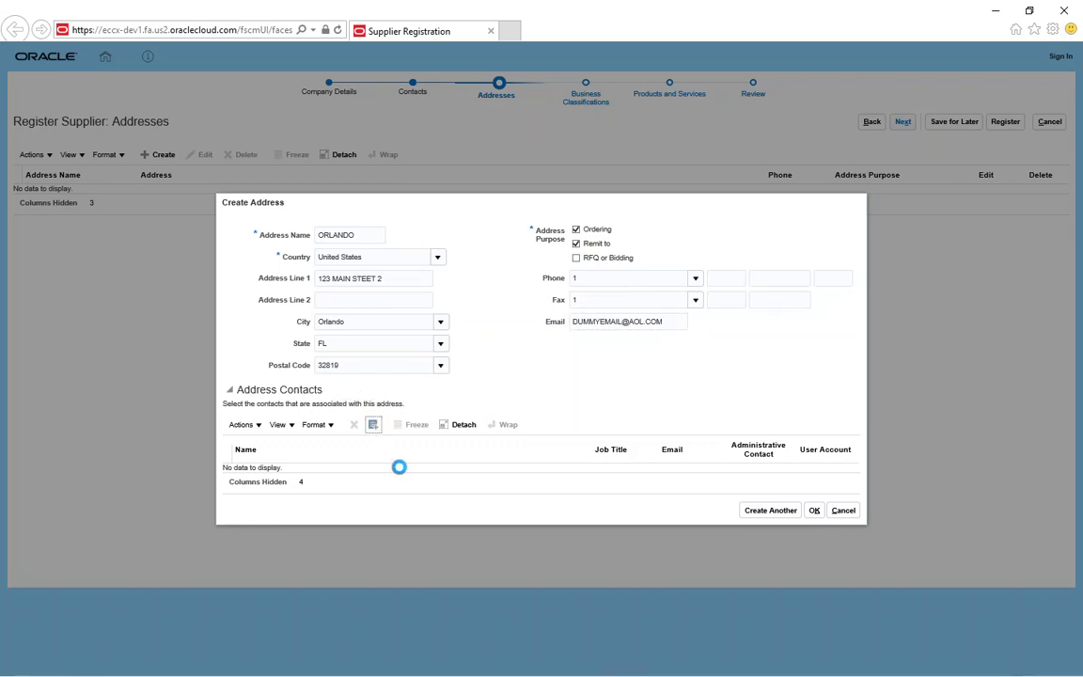
Step: Attach the supplier's existing contact to the ORLANDO address and save the address
{"action": "left_click", "coordinate": [396, 399]}
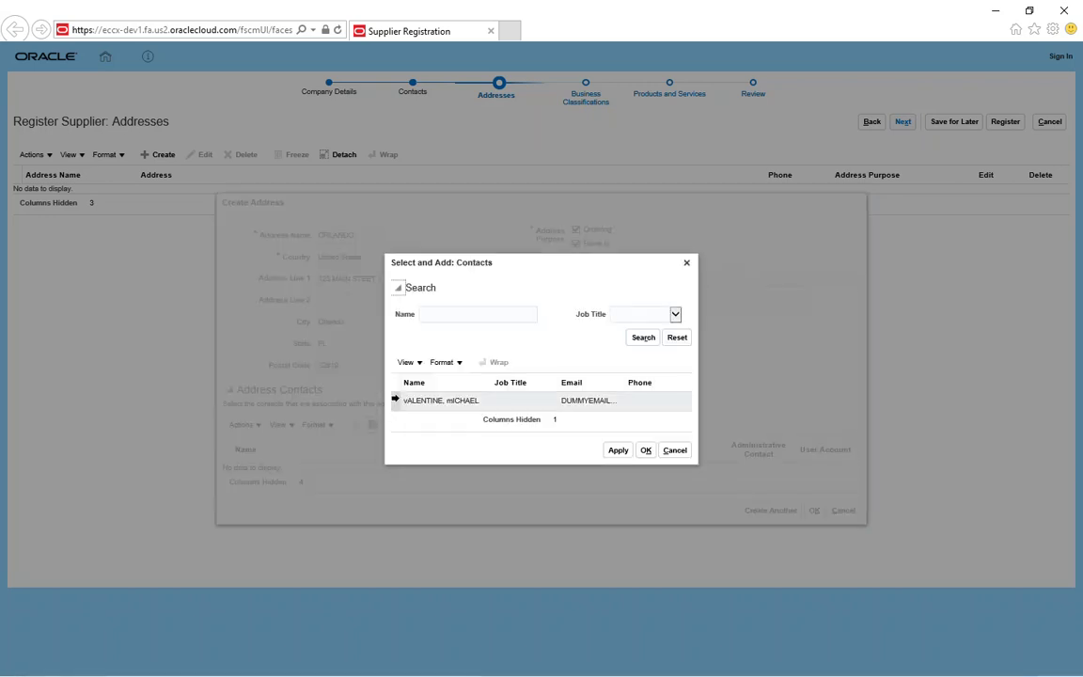
{"action": "left_click", "coordinate": [619, 451]}
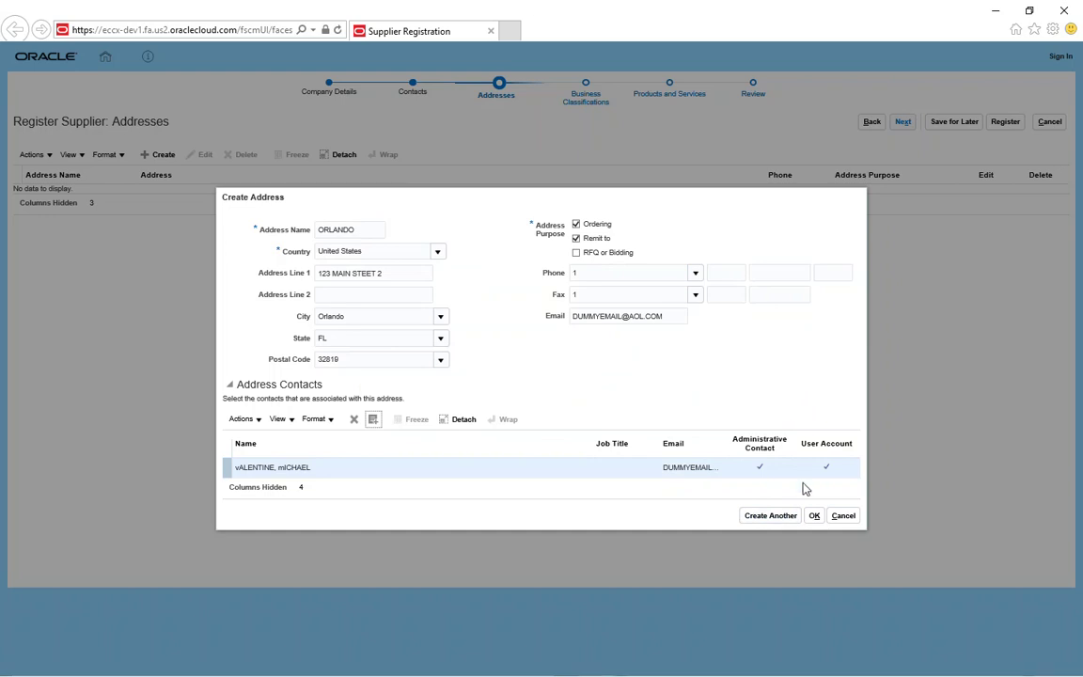
{"action": "left_click", "coordinate": [814, 517]}
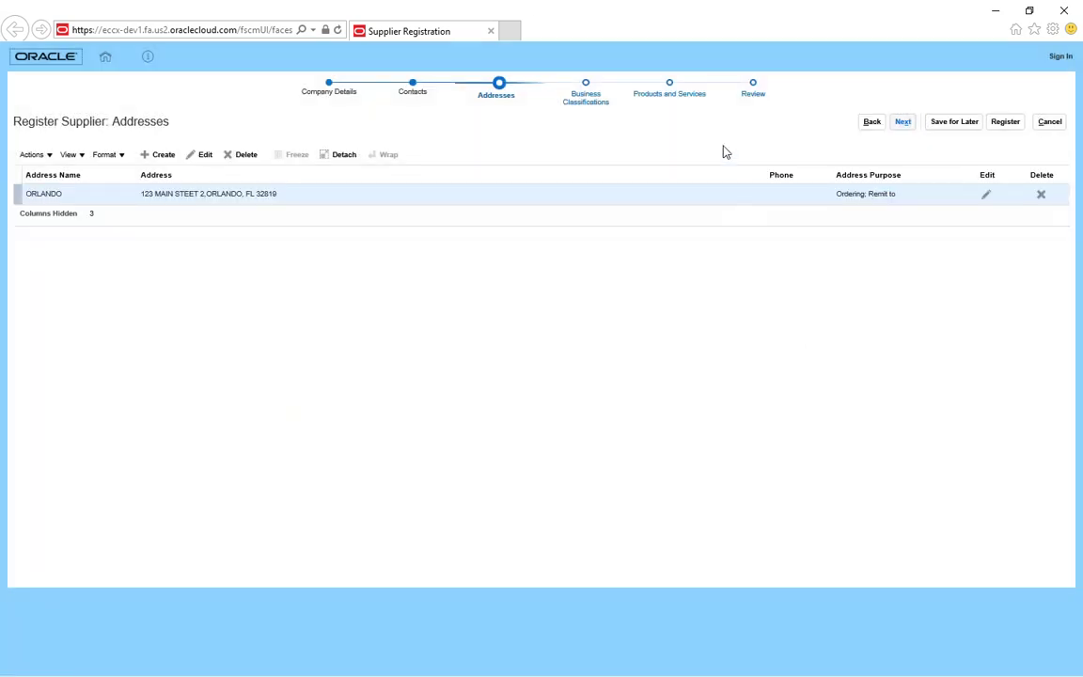
Step: Mark 'None of the classifications are applicable' and advance to Products and Services
{"action": "left_click", "coordinate": [900, 127]}
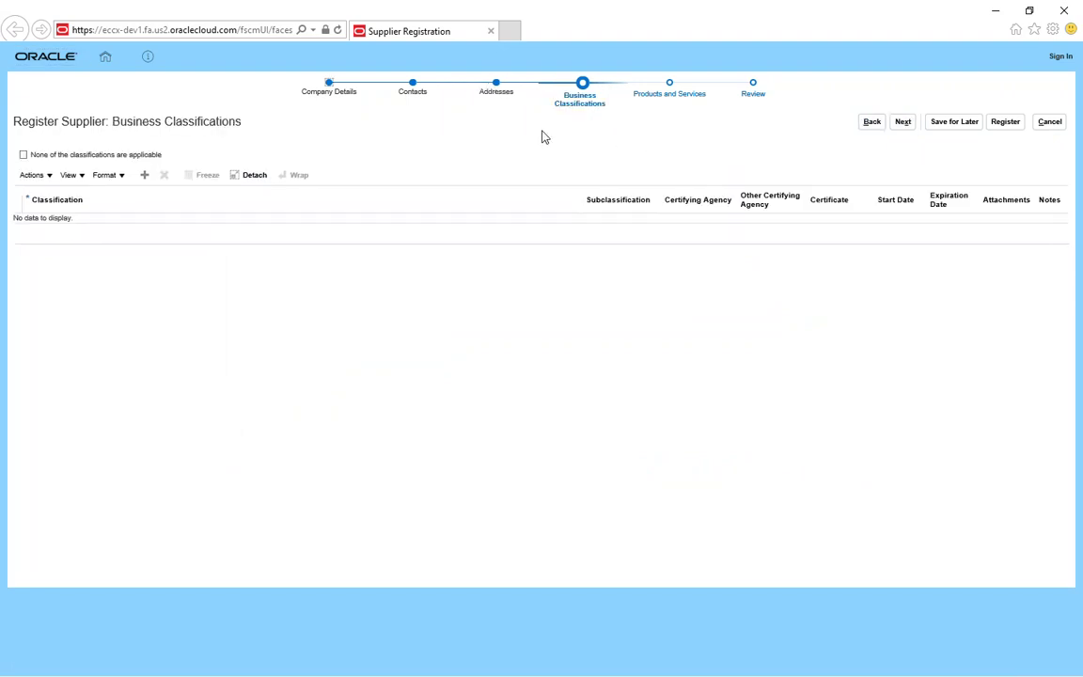
{"action": "left_click", "coordinate": [25, 156]}
{"action": "left_click", "coordinate": [903, 126]}
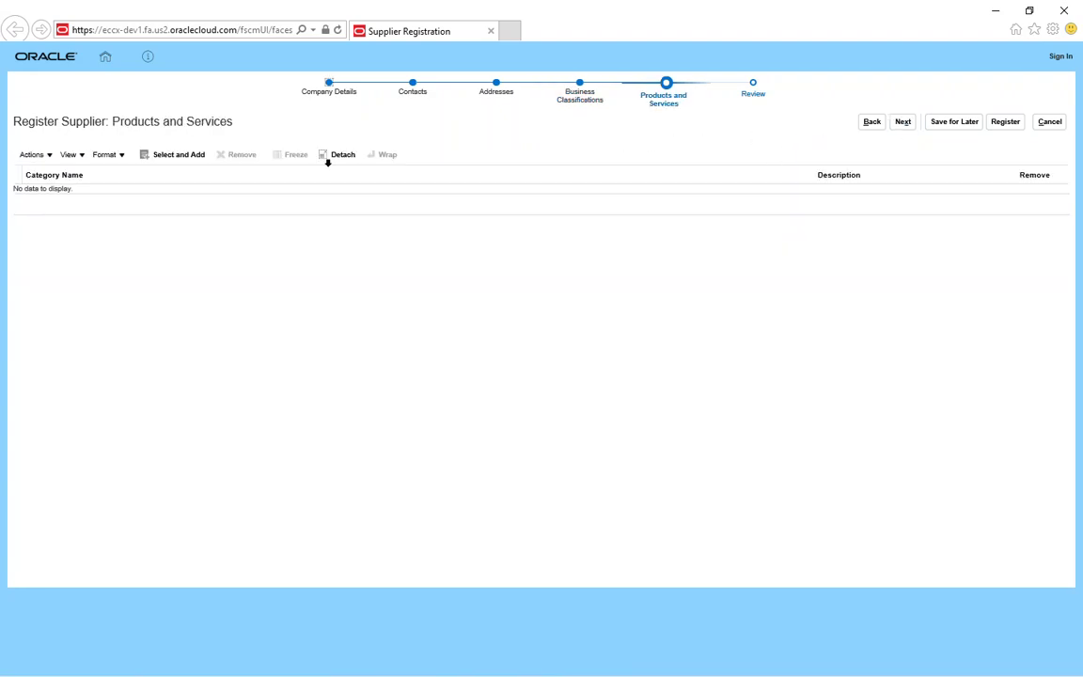
{"action": "left_click", "coordinate": [183, 160]}
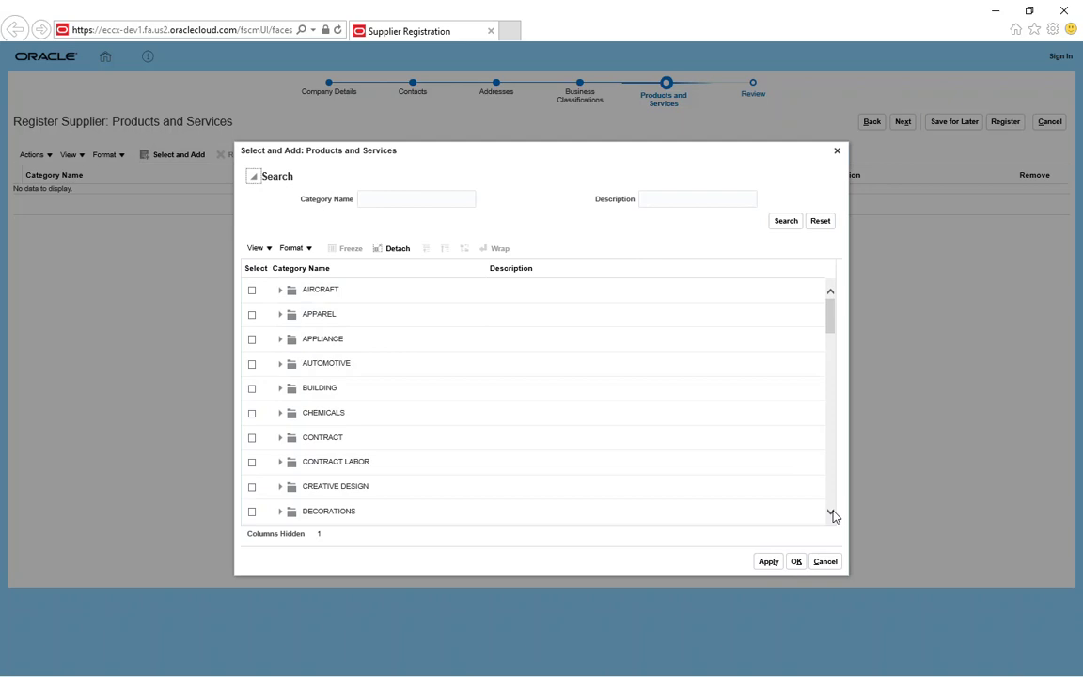
Step: Add ELECTRONICS to the supplier's products and services and continue to the Review page
{"action": "left_click", "coordinate": [831, 513]}
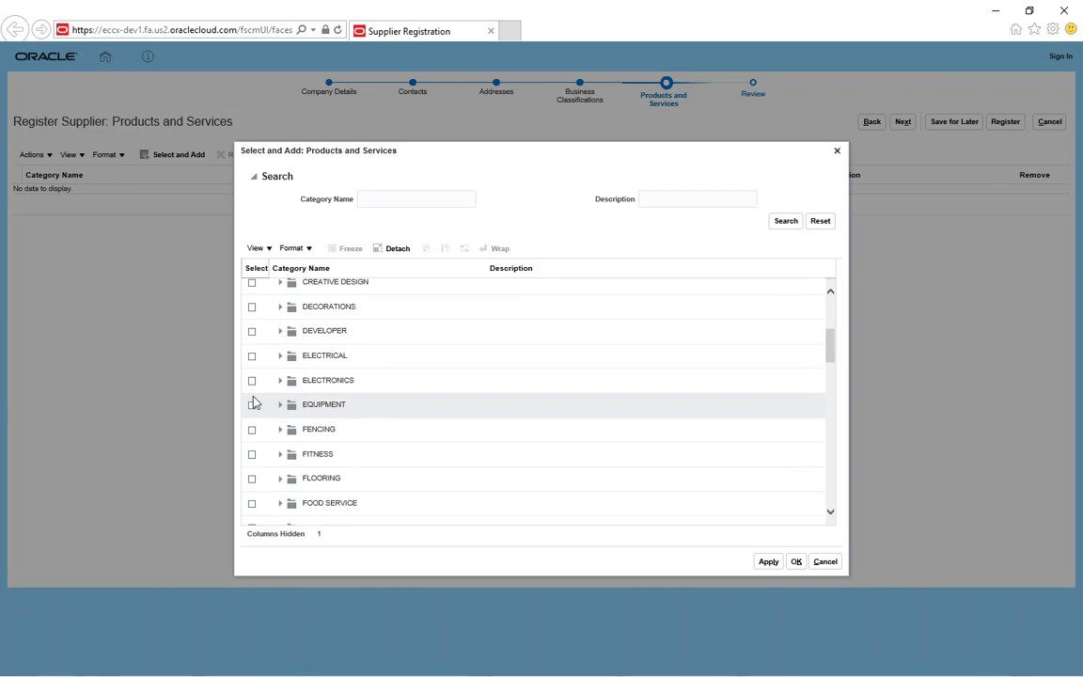
{"action": "left_click", "coordinate": [252, 381]}
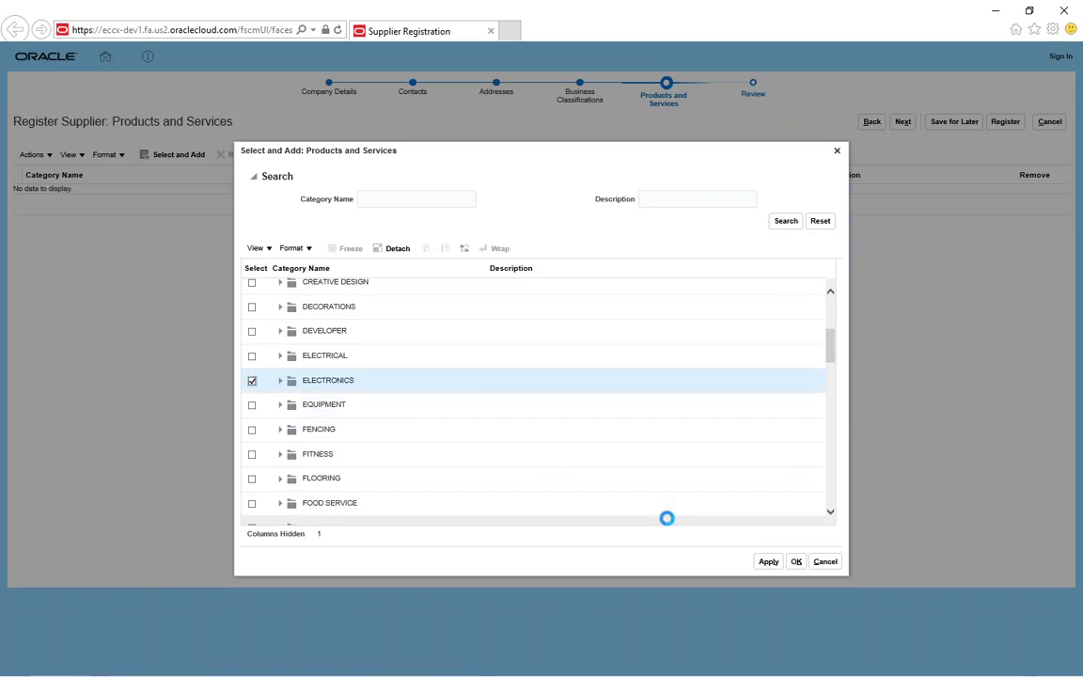
{"action": "left_click", "coordinate": [769, 562]}
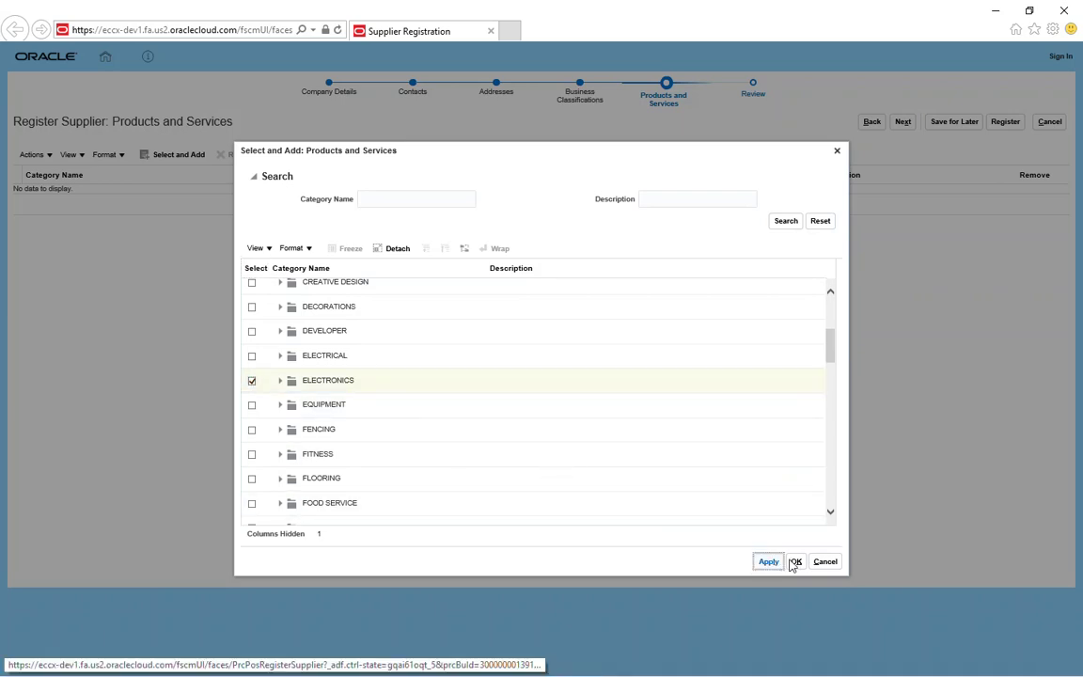
{"action": "left_click", "coordinate": [796, 562]}
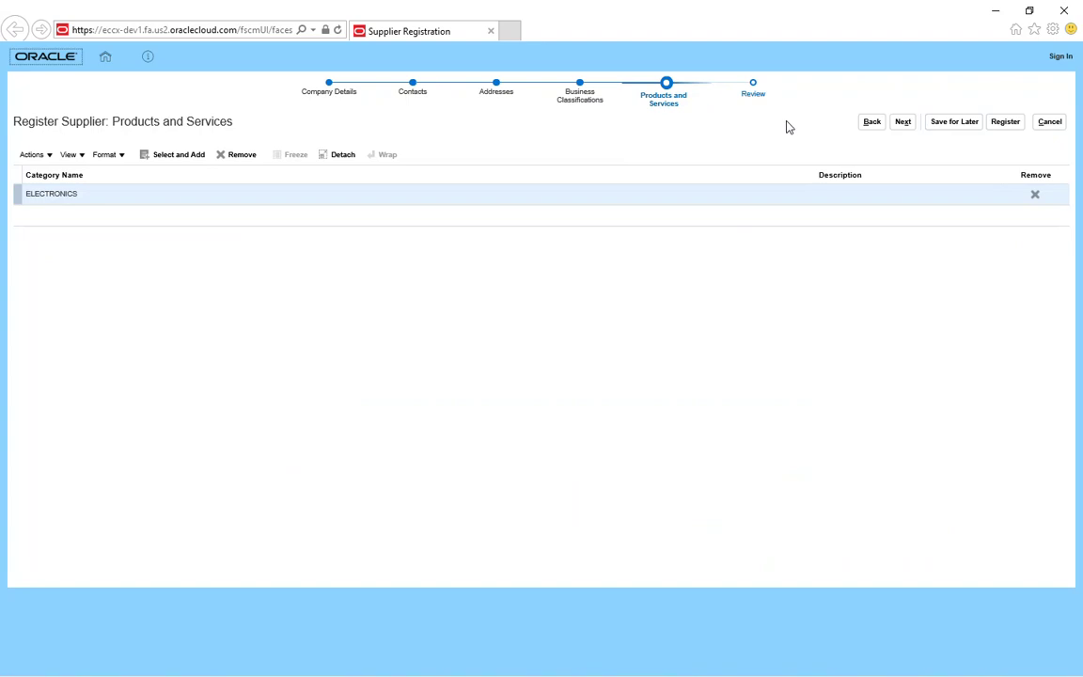
{"action": "left_click", "coordinate": [904, 123]}
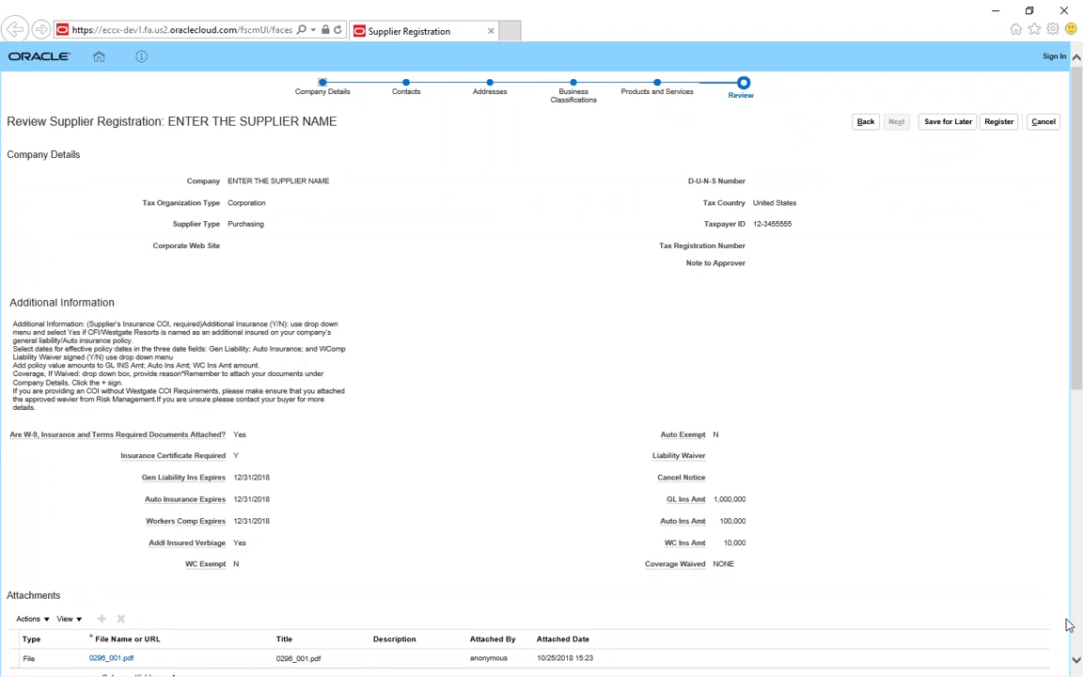
{"action": "scroll", "coordinate": [1077, 661], "scroll_direction": "down", "scroll_amount": 5}
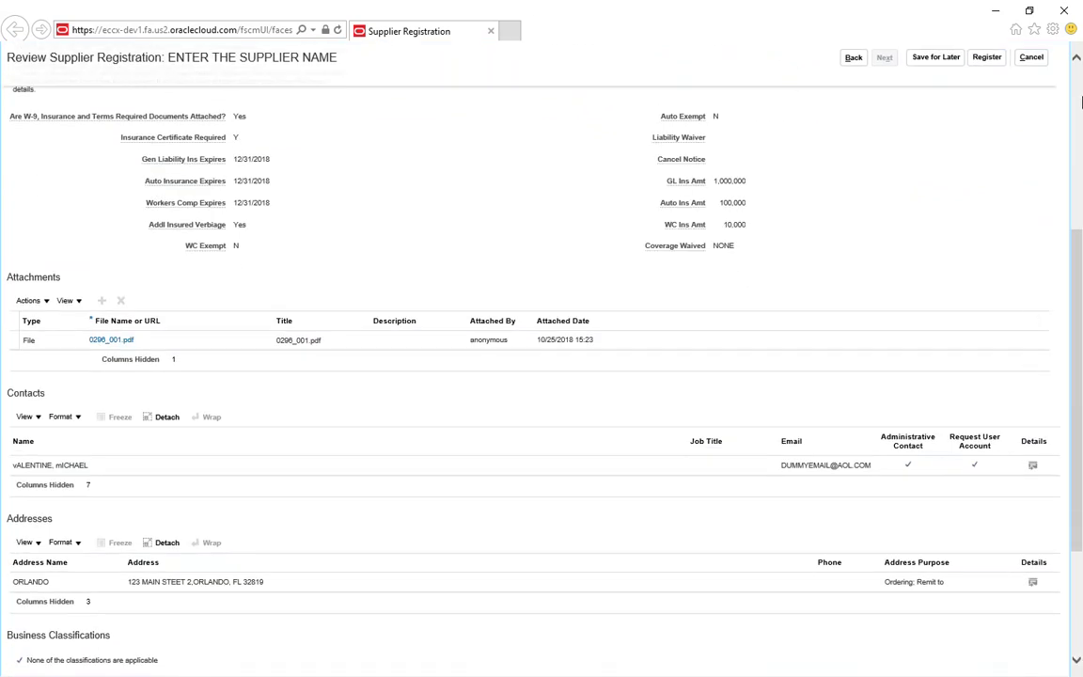
{"action": "scroll", "coordinate": [1081, 77], "scroll_direction": "up", "scroll_amount": 5}
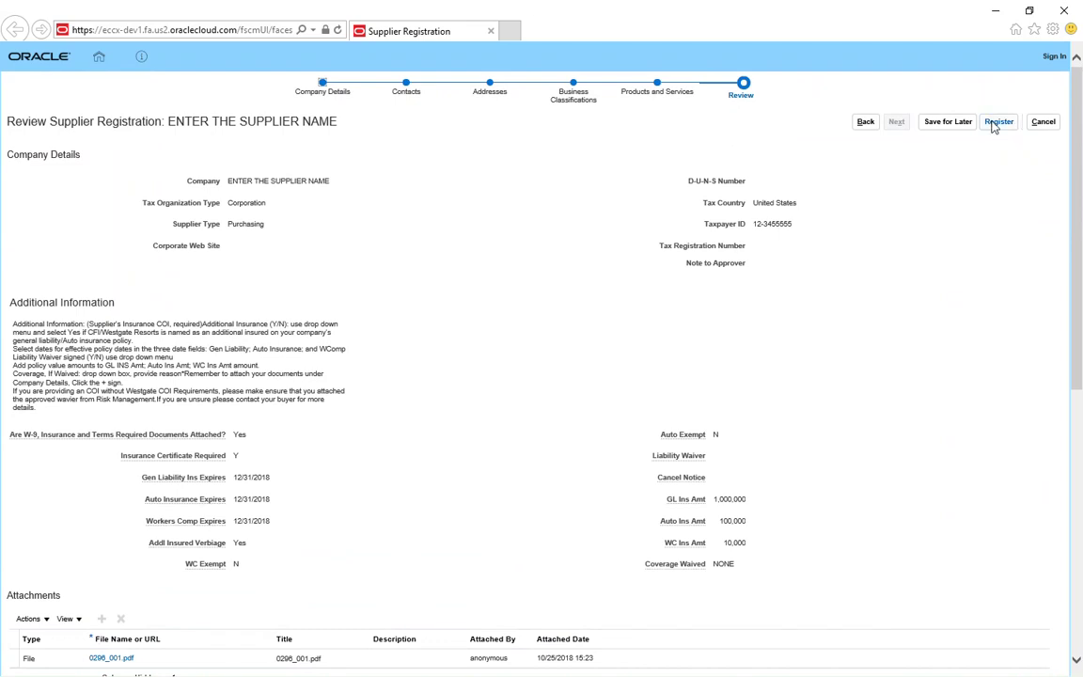
{"action": "left_click", "coordinate": [998, 122]}
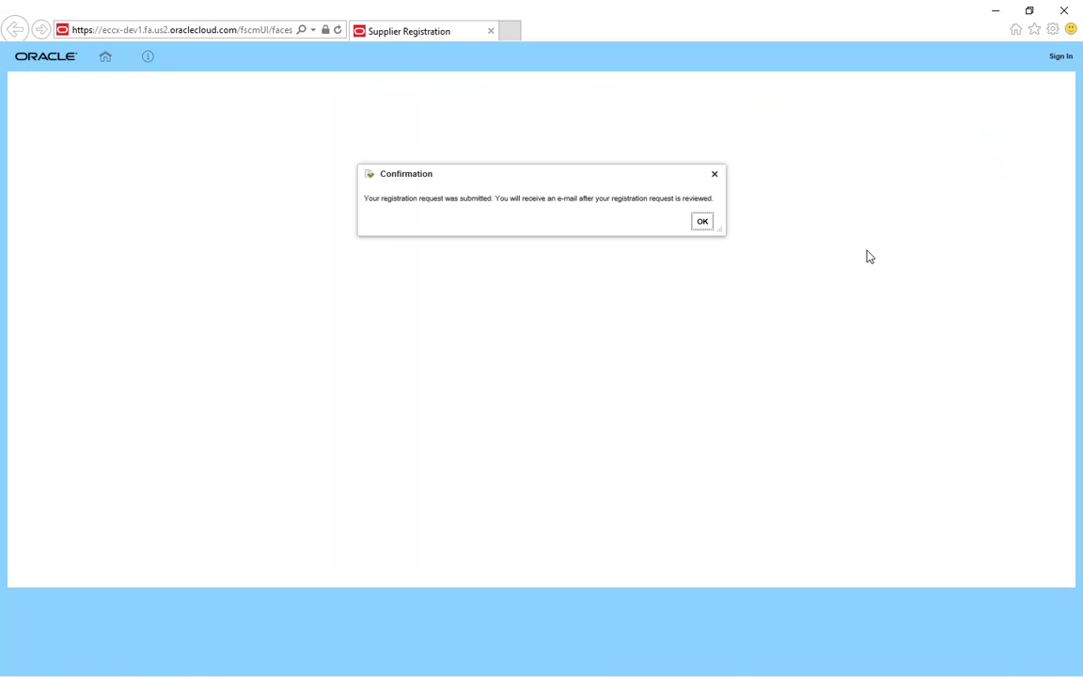
Step: Dismiss the confirmation that the registration request was submitted
{"action": "left_click", "coordinate": [703, 224]}
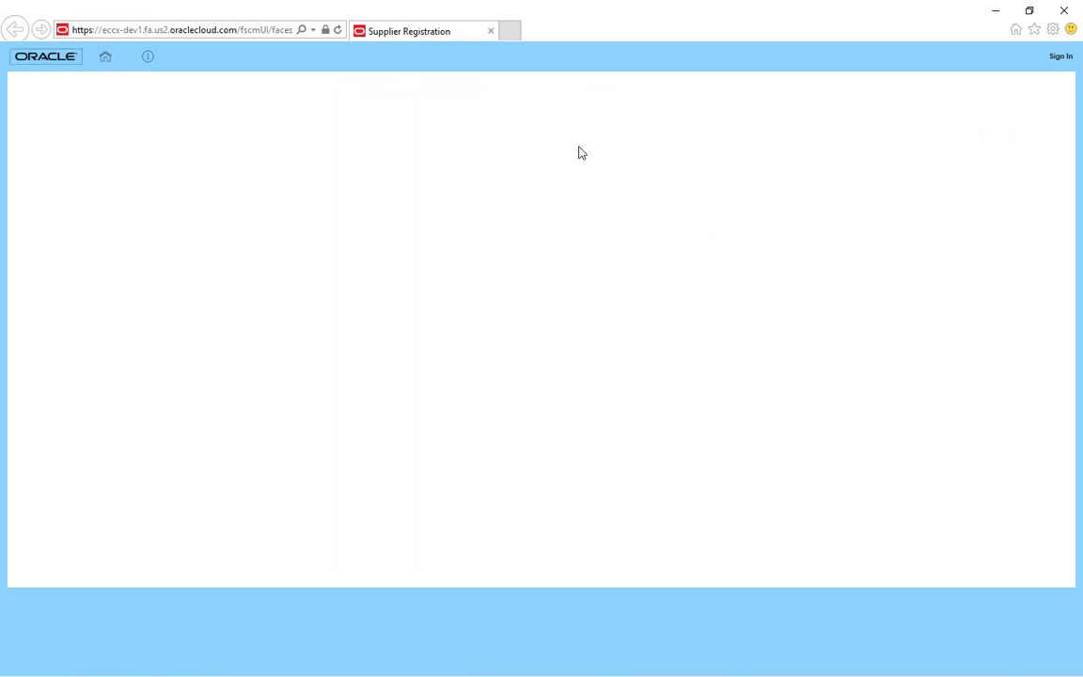